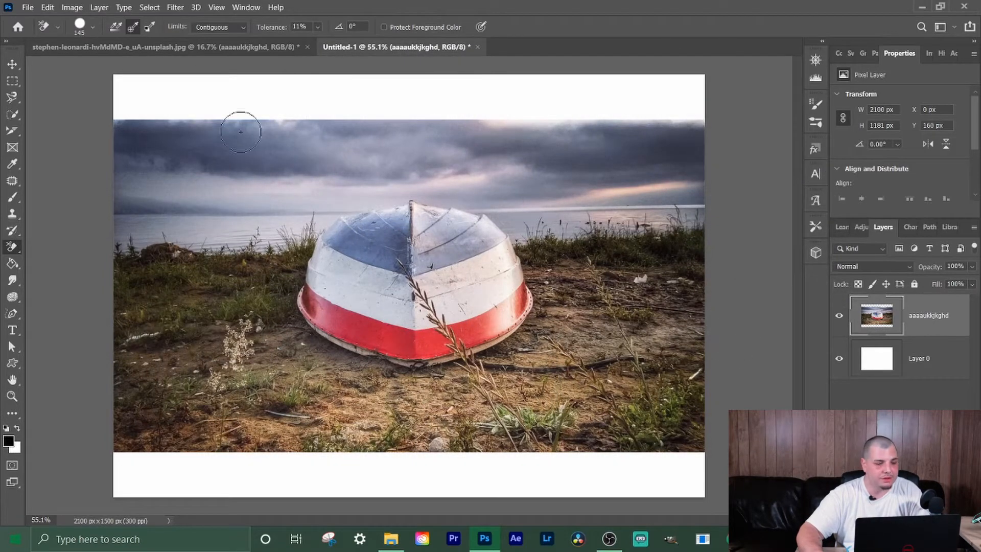
left_click(27, 7)
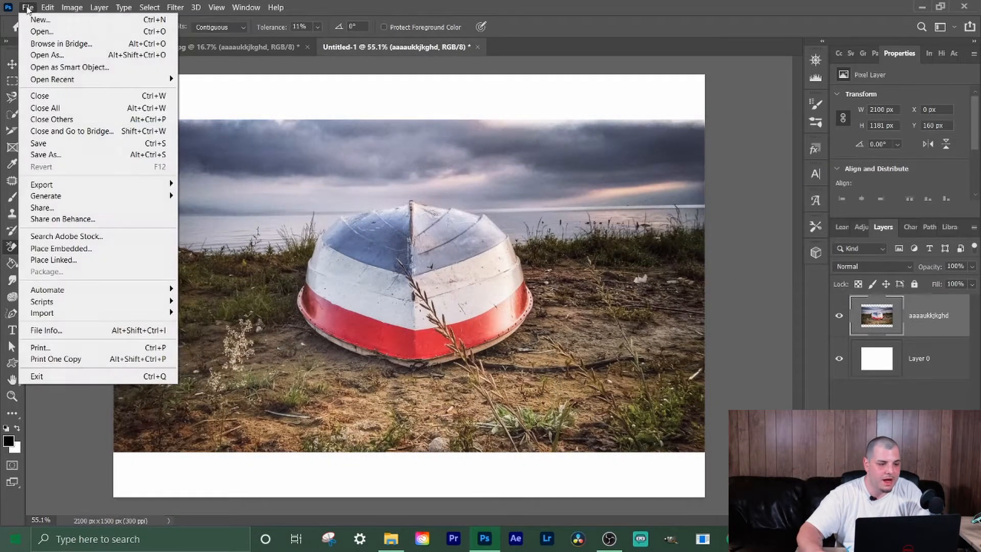
left_click(46, 250)
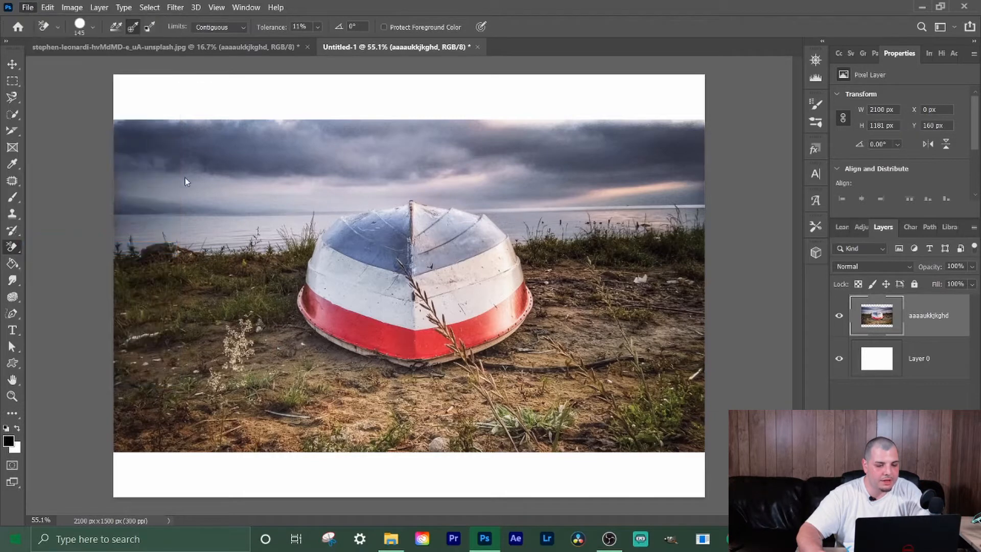
left_click(474, 10)
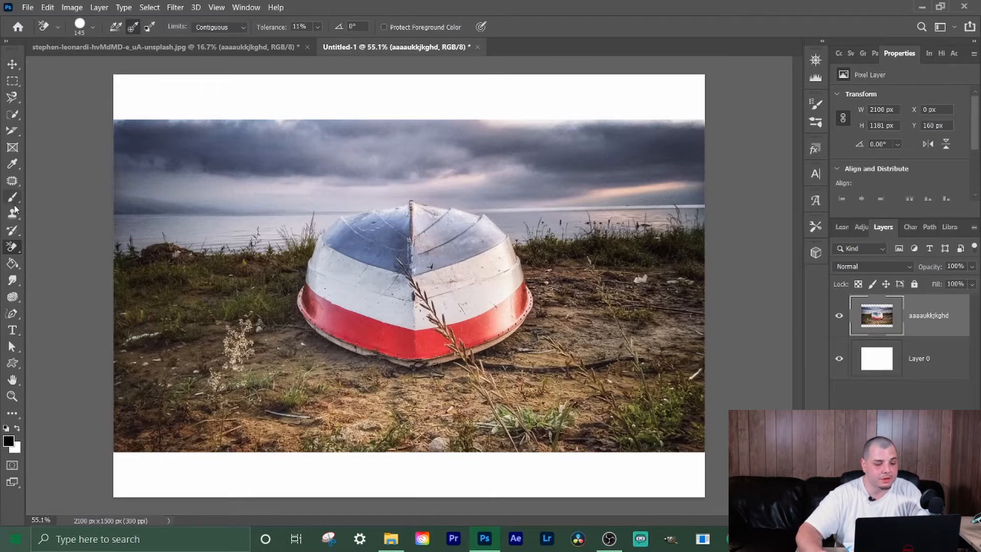
Step: Choose the Background Eraser tool and set its sampling to Continuous, working close up on the photo's water and sky
right_click(14, 252)
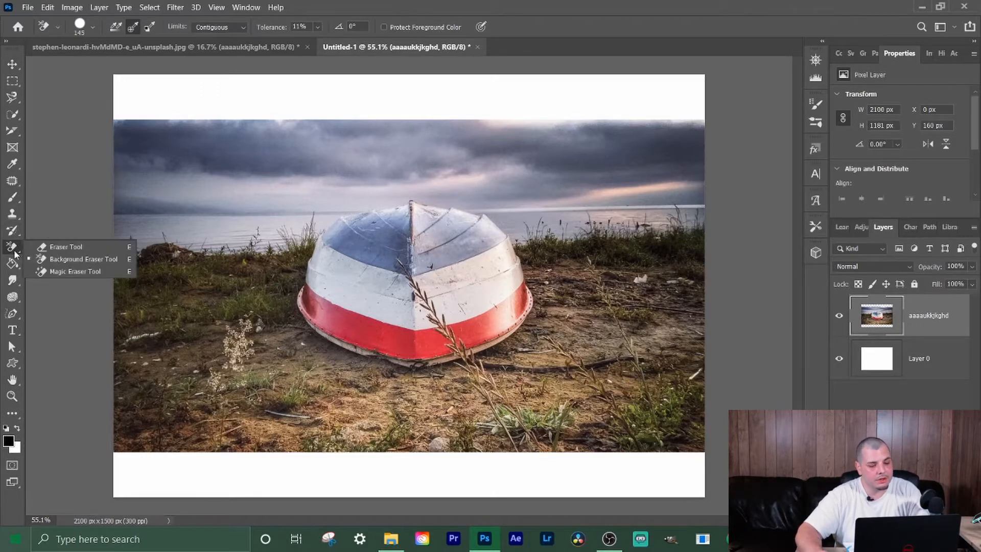
left_click(54, 260)
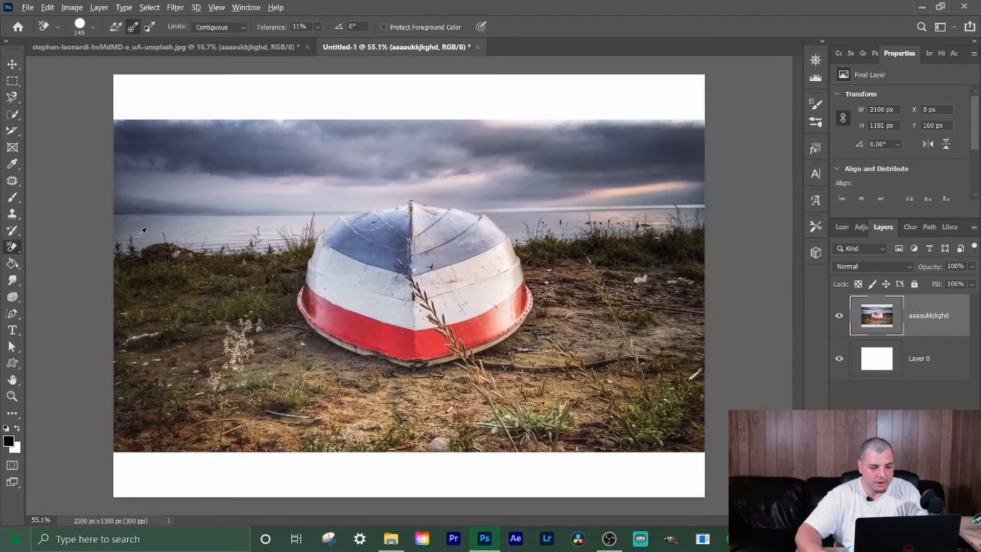
scroll(151, 240, "up", 4)
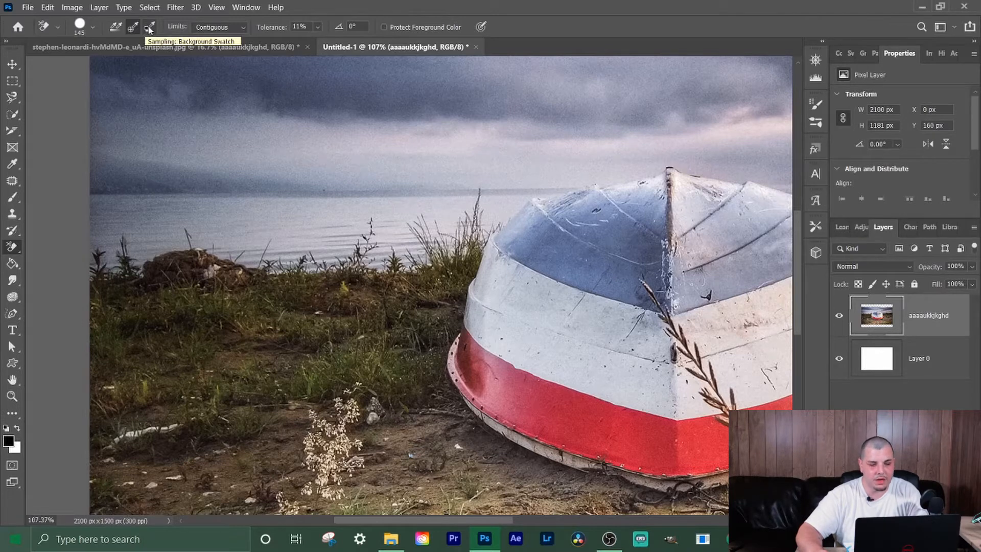
left_click(115, 28)
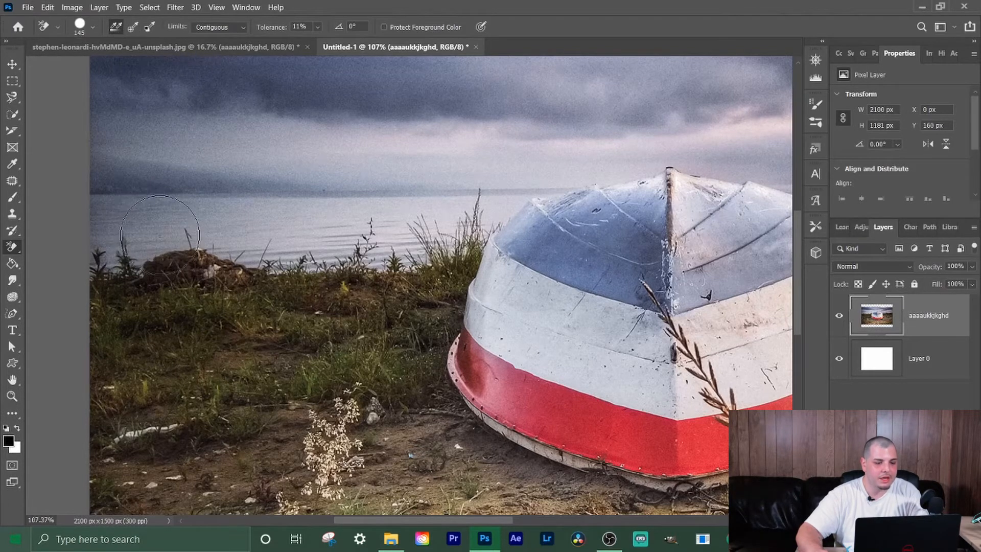
Step: Try erasing the water and the sky beside the boat with Continuous sampling, and undo the strokes
left_click(168, 201)
mouse_move(168, 201)
left_mouse_down()
mouse_move(339, 215)
mouse_move(363, 146)
mouse_move(394, 107)
mouse_move(435, 121)
mouse_move(401, 97)
mouse_move(416, 91)
mouse_move(368, 87)
mouse_move(310, 105)
left_mouse_up()
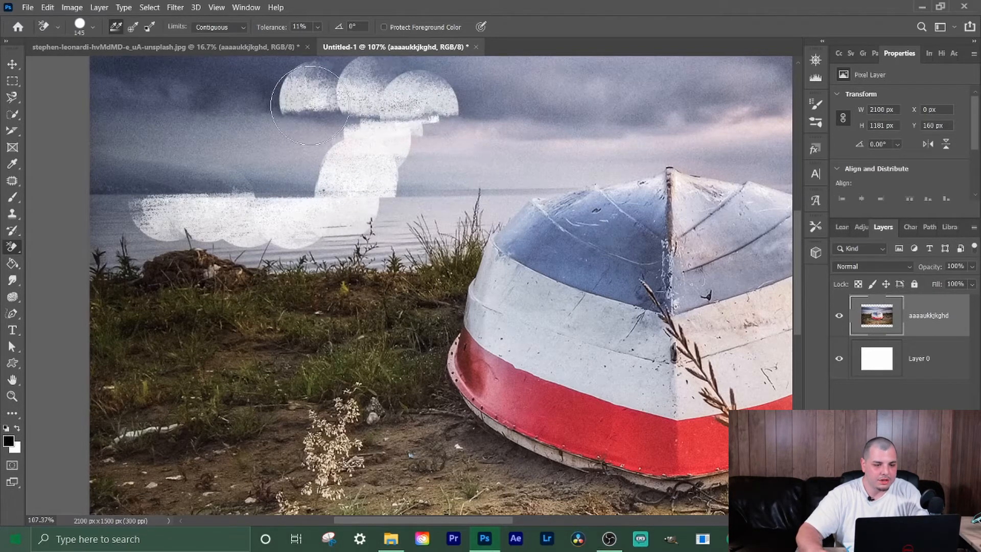
mouse_move(195, 117)
left_mouse_down()
mouse_move(281, 155)
mouse_move(327, 161)
mouse_move(479, 155)
mouse_move(519, 145)
mouse_move(539, 126)
mouse_move(506, 90)
left_mouse_up()
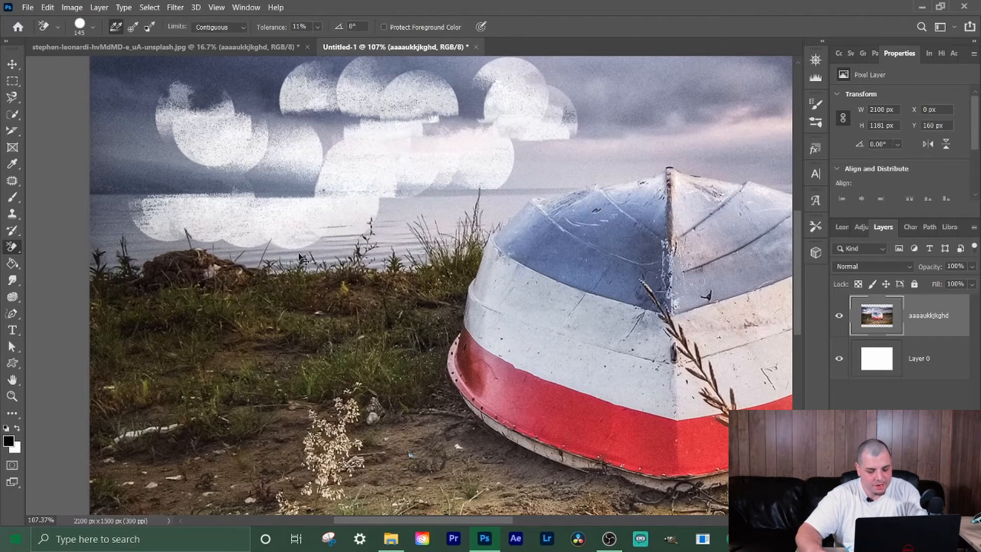
key("ctrl+z")
key("ctrl+z")
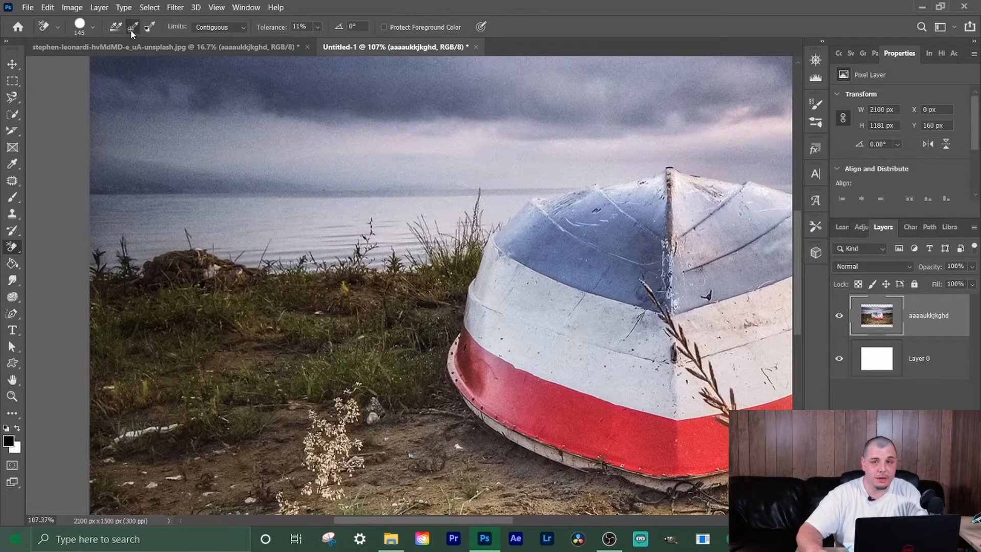
Step: Try erasing the dark sky tones with sampling set to Once, and undo the erasing
left_click(143, 182)
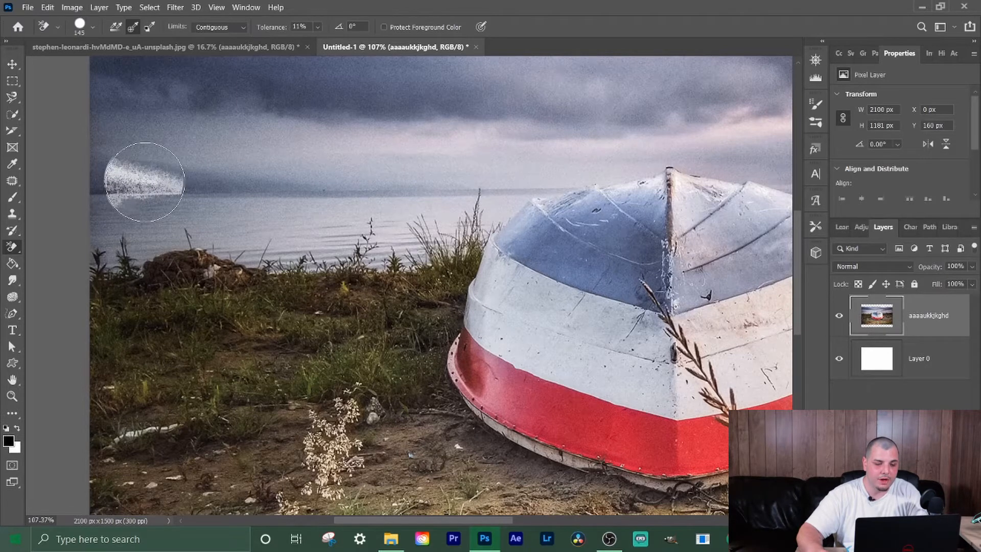
mouse_move(219, 182)
left_mouse_down()
mouse_move(105, 164)
mouse_move(102, 188)
mouse_move(143, 100)
mouse_move(256, 95)
mouse_move(102, 87)
mouse_move(355, 107)
mouse_move(169, 76)
mouse_move(327, 95)
mouse_move(319, 74)
left_mouse_up()
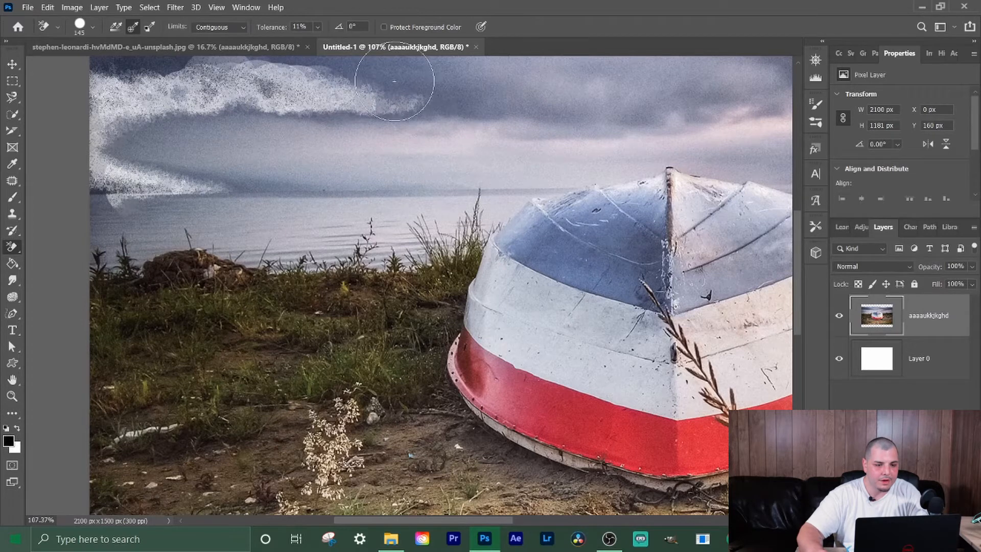
mouse_move(141, 178)
left_mouse_down()
mouse_move(85, 164)
mouse_move(130, 209)
mouse_move(113, 193)
mouse_move(109, 142)
left_mouse_up()
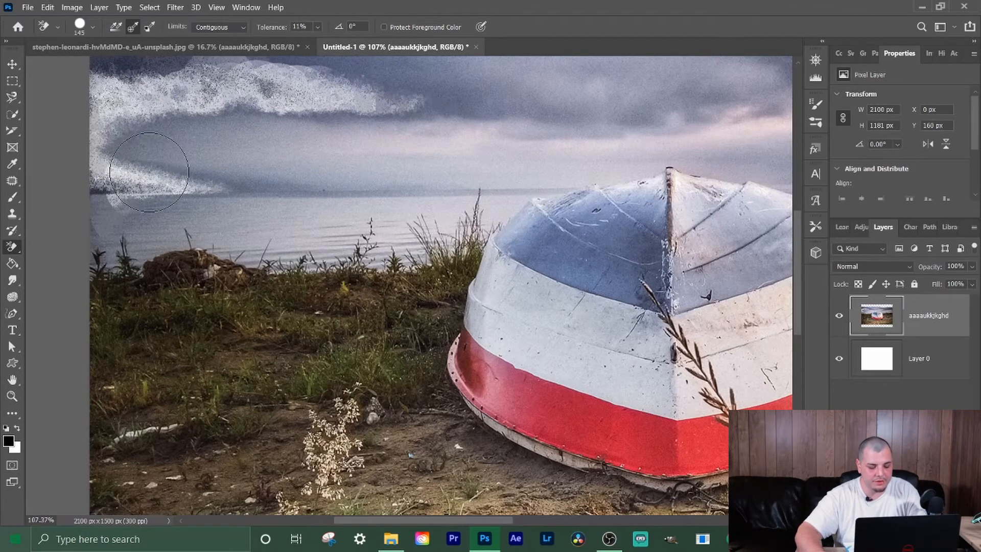
key("ctrl+z")
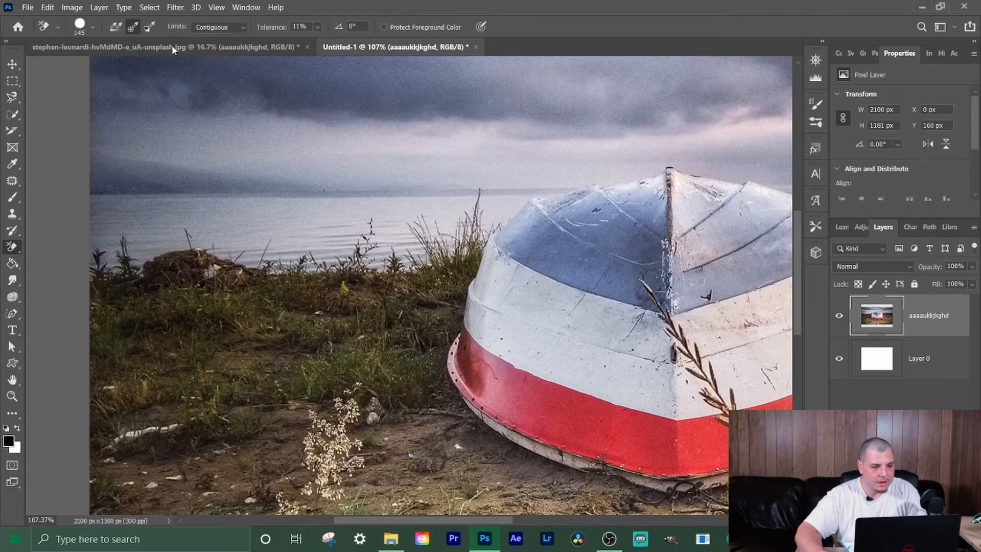
Step: Switch sampling to Continuous, try erasing across the cloudy sky and the boat, and undo the strokes
left_click(116, 28)
left_click(125, 156)
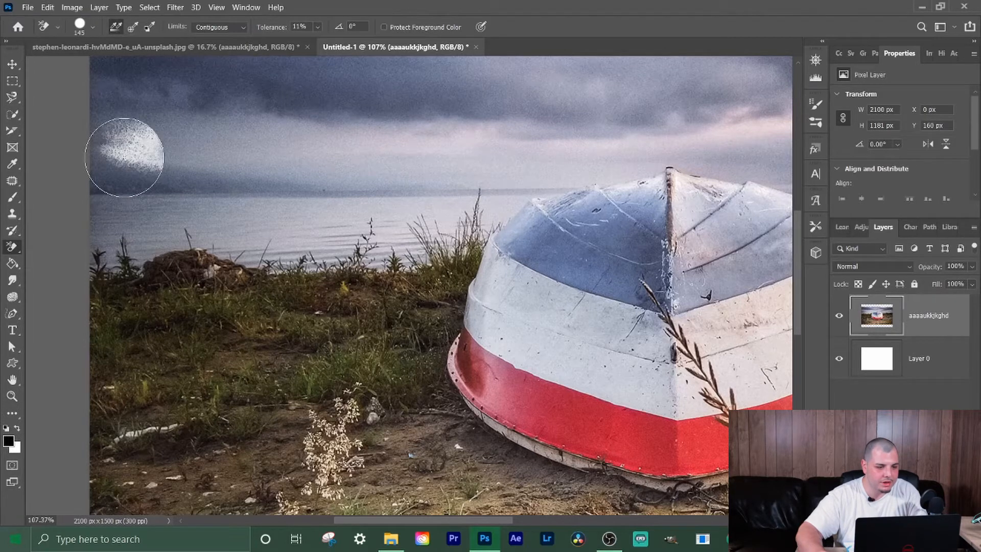
mouse_move(124, 157)
left_mouse_down()
mouse_move(424, 140)
mouse_move(438, 116)
mouse_move(357, 89)
mouse_move(235, 87)
mouse_move(174, 91)
mouse_move(165, 101)
left_mouse_up()
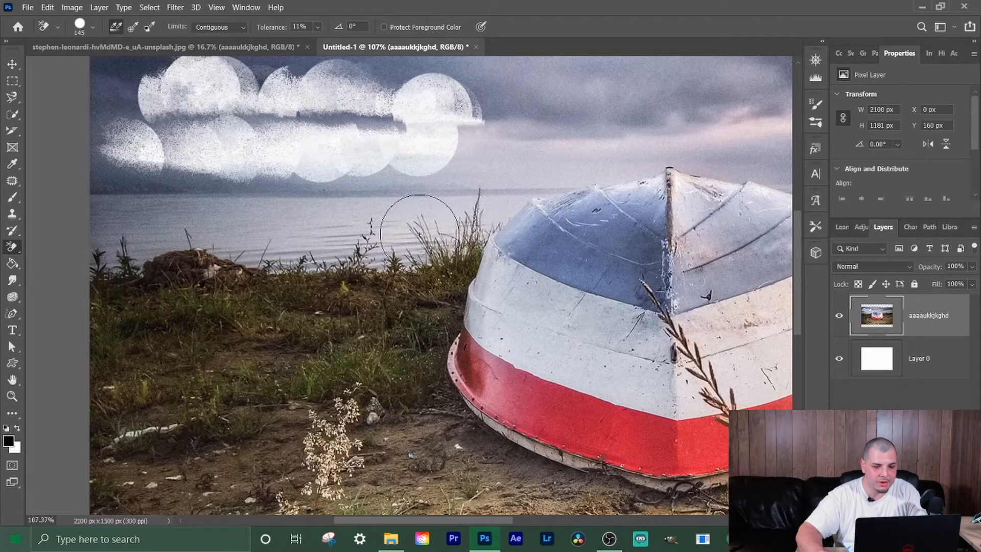
mouse_move(541, 249)
left_mouse_down()
mouse_move(480, 101)
mouse_move(623, 215)
mouse_move(684, 278)
mouse_move(666, 345)
mouse_move(703, 337)
mouse_move(636, 282)
left_mouse_up()
key("ctrl+z")
key("ctrl+z")
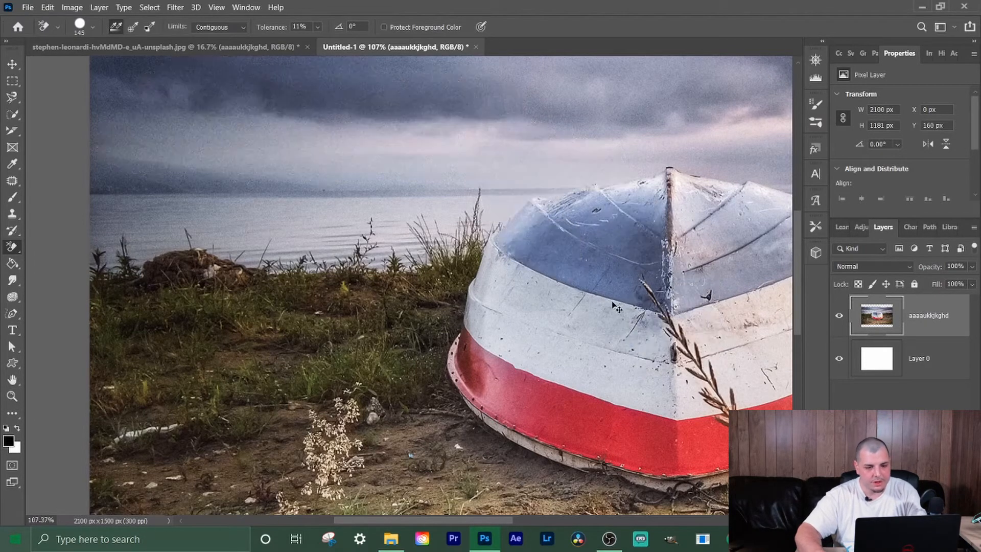
Step: Set the Background Eraser's sampling to Once and its limits to Contiguous
left_click(132, 27)
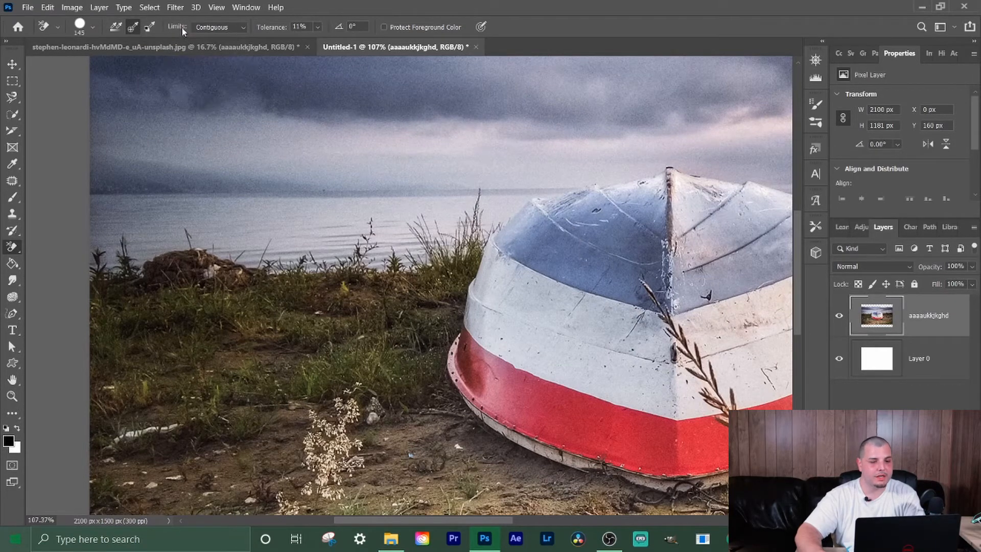
left_click(224, 27)
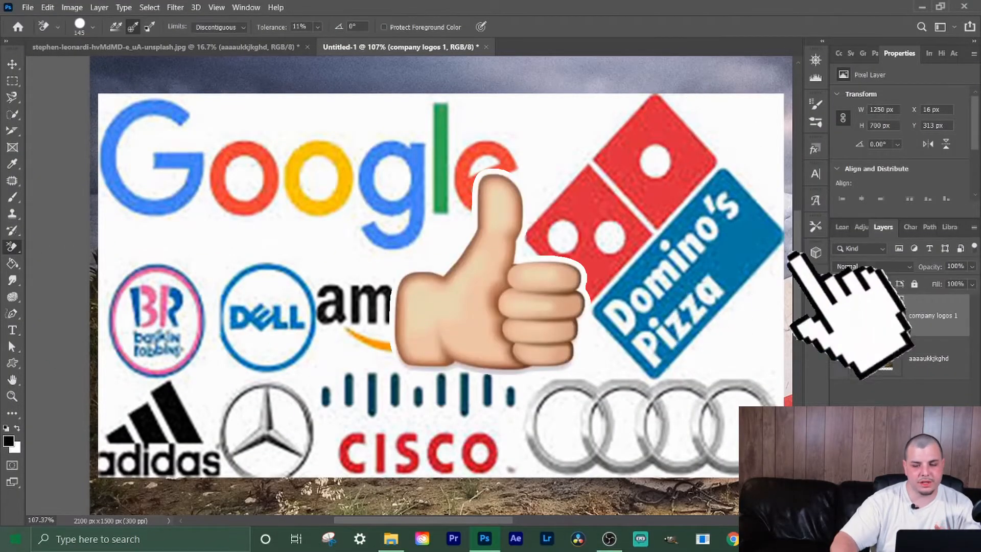
left_click(215, 26)
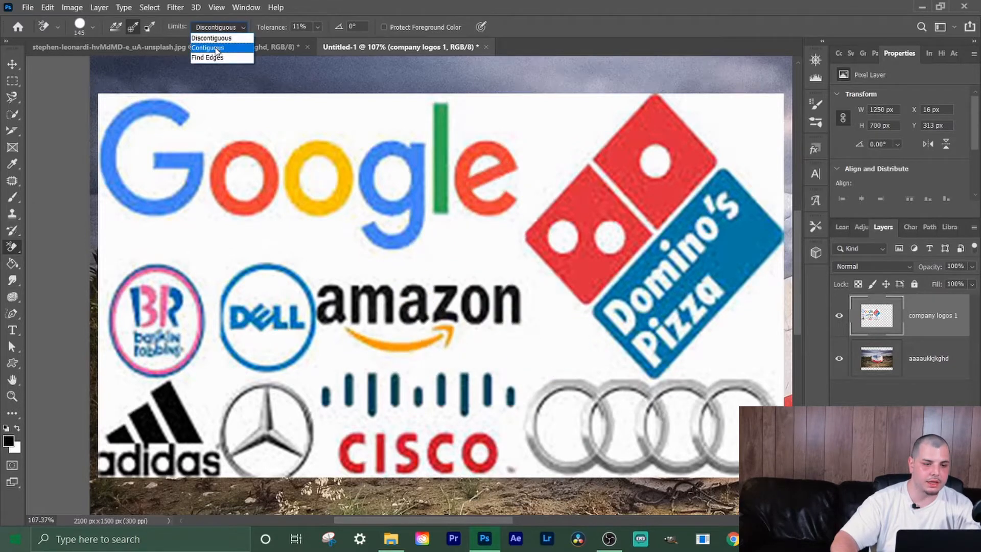
left_click(215, 47)
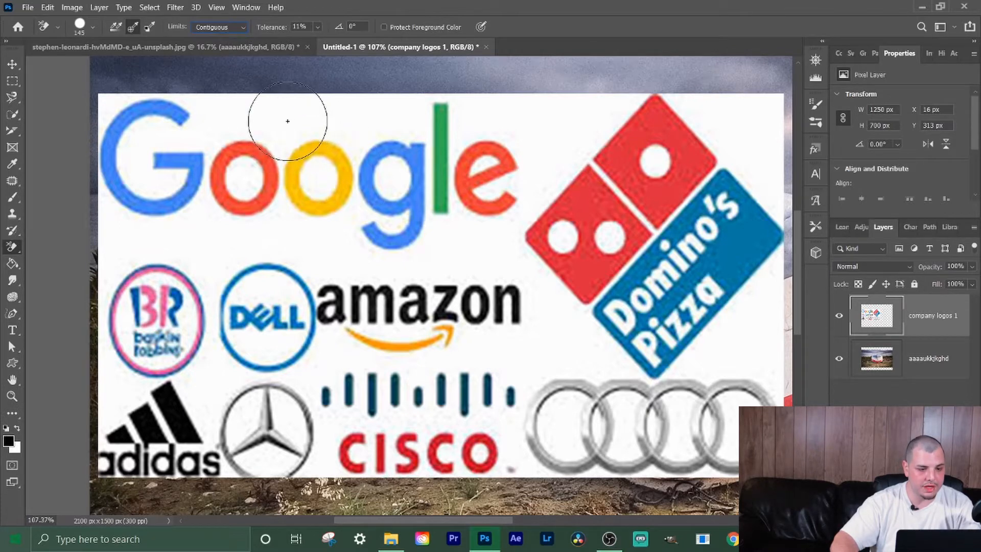
Step: Try erasing the white background above and between the Google letters on the company logos layer
left_click(287, 121)
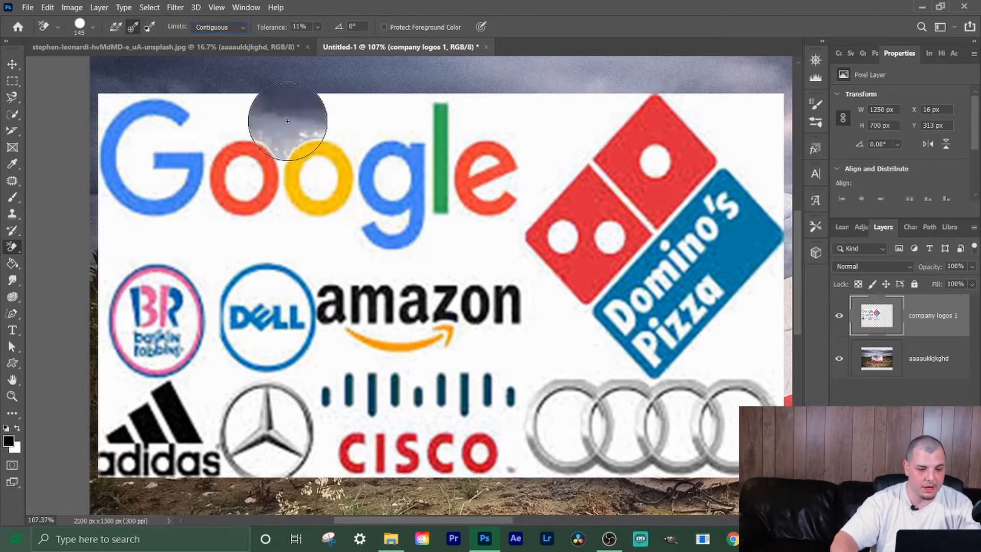
left_click_drag(335, 122, 380, 125)
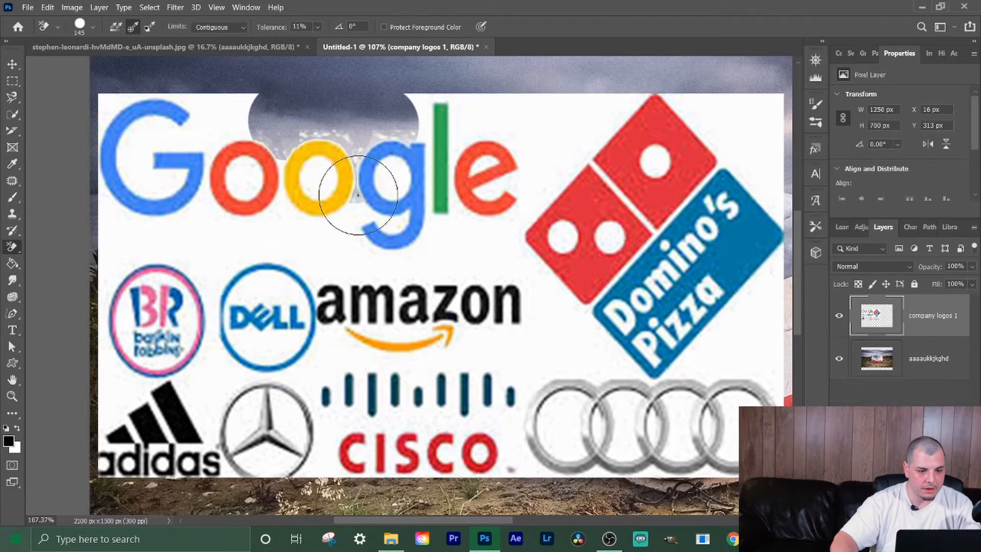
left_click(352, 207)
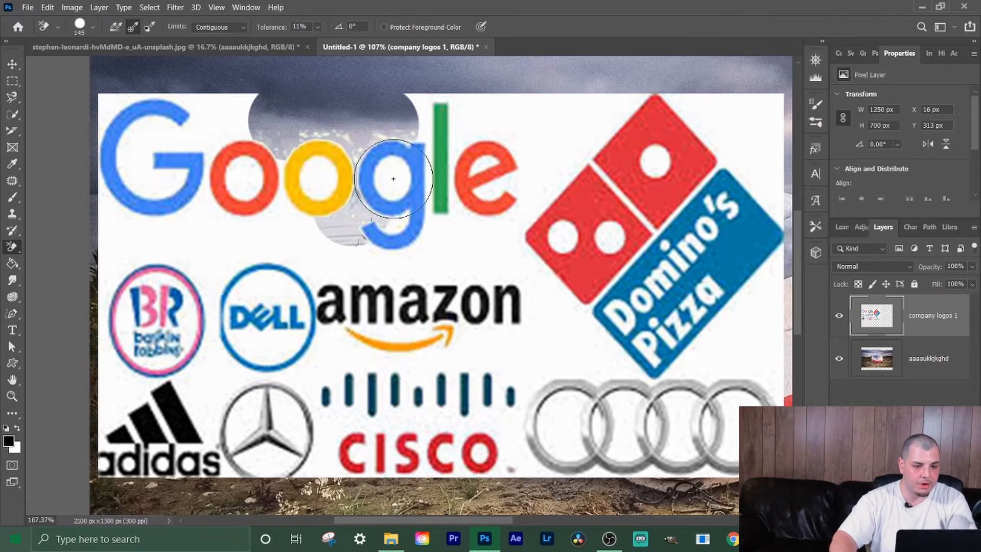
mouse_move(266, 110)
left_mouse_down()
mouse_move(228, 113)
mouse_move(199, 128)
mouse_move(209, 153)
left_mouse_up()
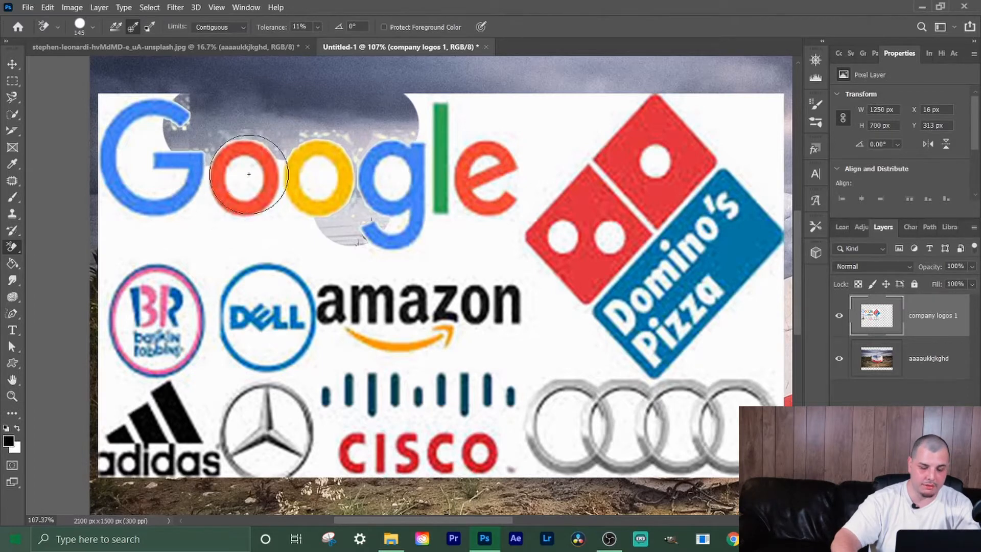
Step: Set the limits to Discontiguous and try erasing the white below the Google letters and inside the first "o"
left_click(235, 26)
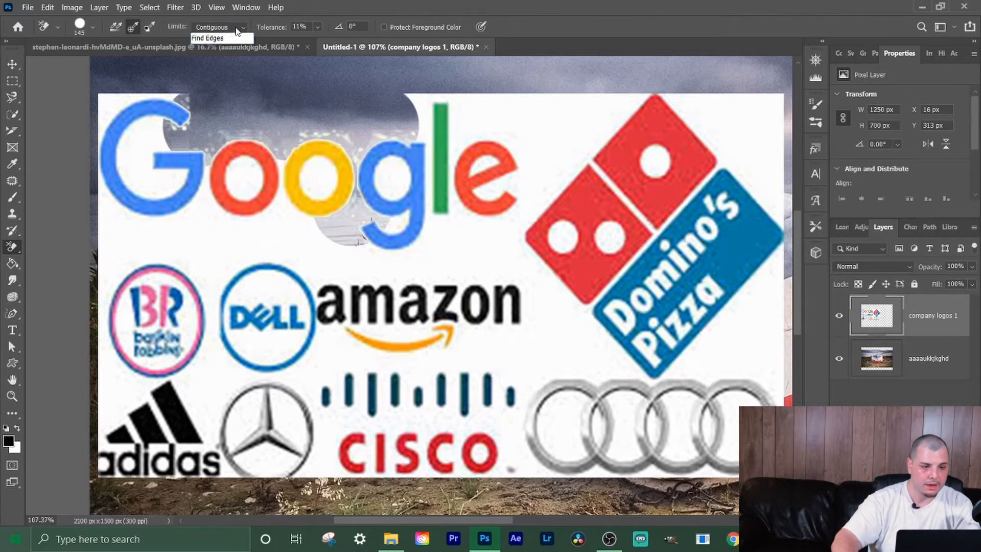
left_click(239, 39)
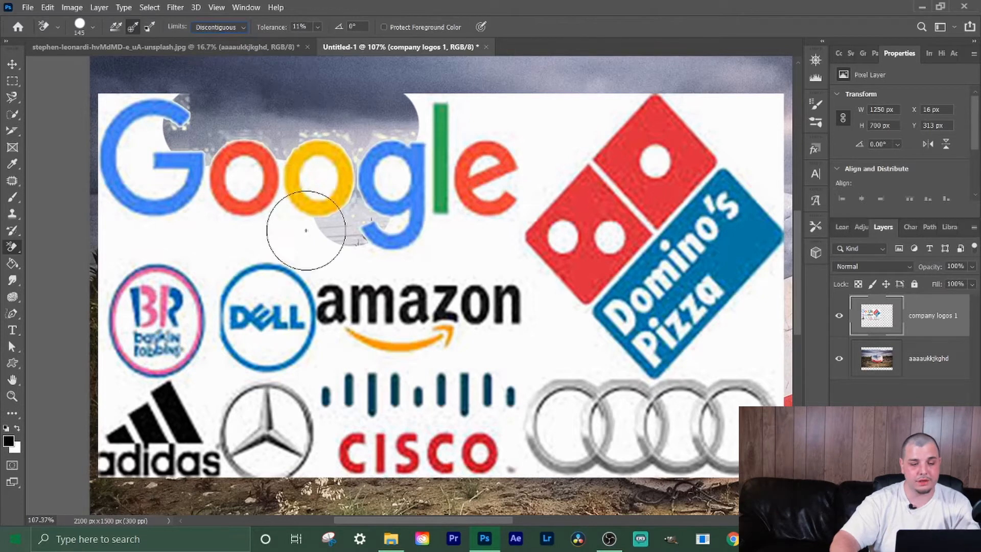
left_click(288, 238)
left_click_drag(288, 239, 265, 211)
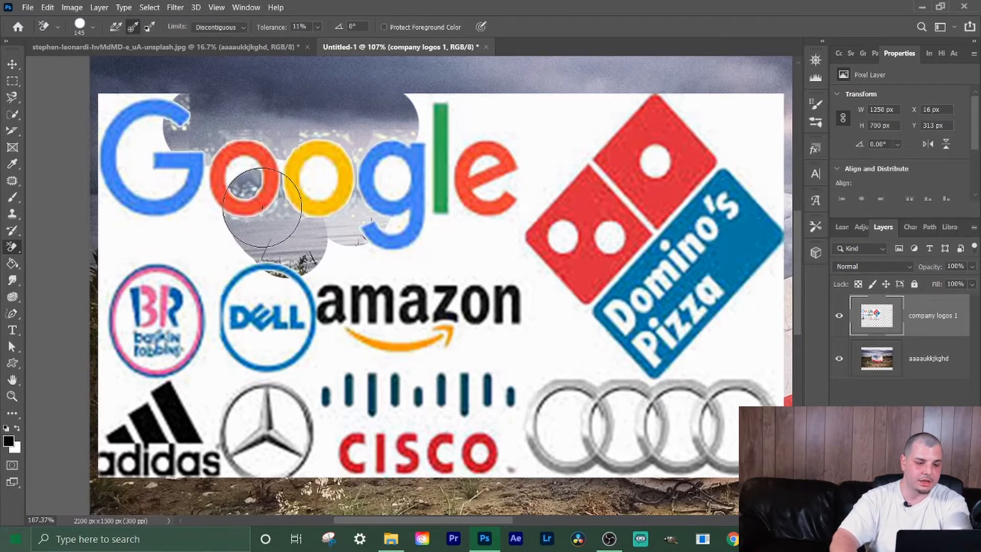
mouse_move(262, 207)
left_mouse_down()
mouse_move(336, 177)
mouse_move(418, 177)
mouse_move(453, 109)
mouse_move(502, 131)
mouse_move(435, 185)
mouse_move(501, 176)
mouse_move(435, 196)
mouse_move(353, 251)
mouse_move(224, 245)
mouse_move(158, 183)
mouse_move(267, 176)
mouse_move(208, 193)
mouse_move(184, 114)
mouse_move(152, 100)
mouse_move(81, 161)
mouse_move(109, 237)
mouse_move(154, 253)
mouse_move(327, 253)
mouse_move(472, 268)
mouse_move(492, 282)
mouse_move(282, 295)
mouse_move(557, 293)
mouse_move(232, 363)
mouse_move(467, 364)
mouse_move(583, 335)
mouse_move(310, 425)
mouse_move(533, 431)
mouse_move(603, 414)
mouse_move(733, 302)
mouse_move(752, 211)
mouse_move(539, 367)
mouse_move(667, 174)
mouse_move(566, 265)
mouse_move(655, 143)
mouse_move(469, 250)
mouse_move(504, 92)
mouse_move(609, 102)
mouse_move(530, 185)
mouse_move(694, 118)
mouse_move(739, 172)
left_mouse_up()
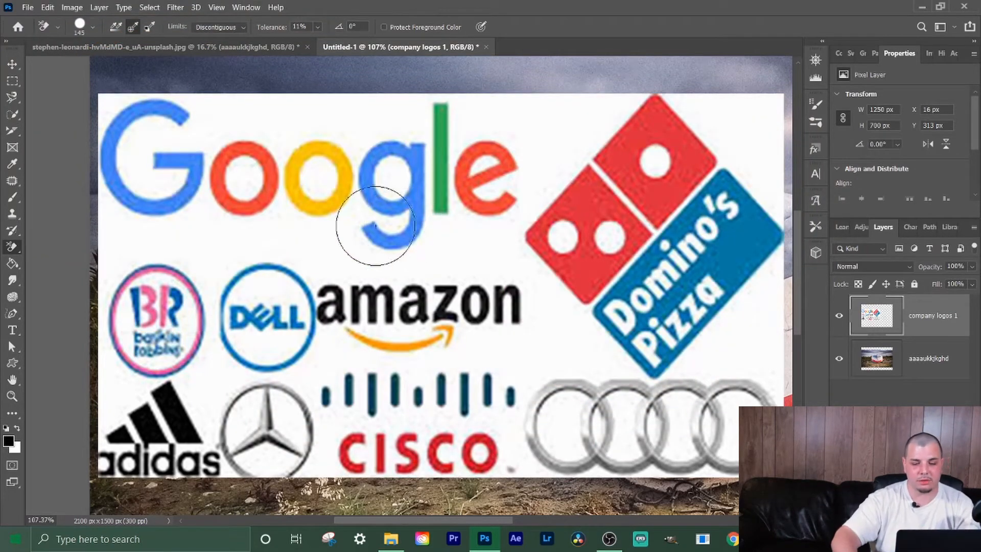
Step: Set sampling to Continuous, try erasing across the Google letters and the Domino's logo, and undo the strokes
left_click(116, 27)
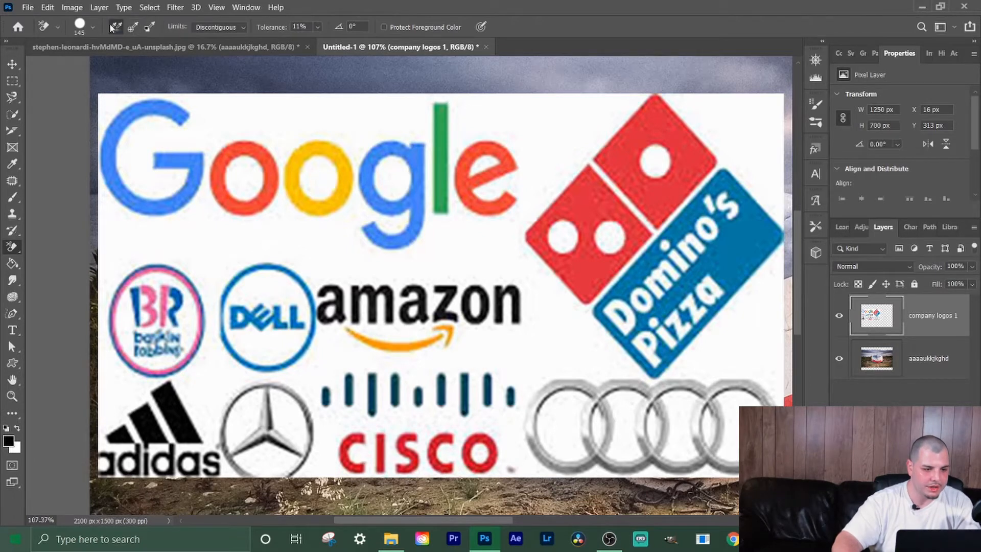
left_click_drag(200, 121, 238, 106)
mouse_move(241, 141)
left_mouse_down()
mouse_move(240, 153)
mouse_move(271, 133)
mouse_move(242, 141)
mouse_move(309, 153)
mouse_move(400, 149)
mouse_move(417, 174)
mouse_move(413, 207)
mouse_move(382, 200)
mouse_move(368, 174)
left_mouse_up()
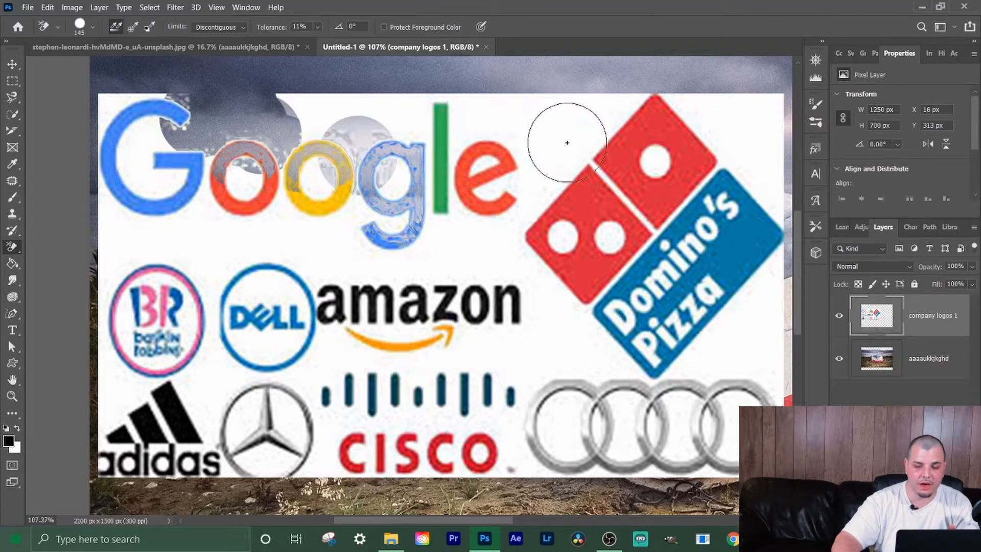
mouse_move(612, 145)
left_mouse_down()
mouse_move(594, 125)
mouse_move(635, 99)
mouse_move(545, 151)
mouse_move(532, 172)
mouse_move(540, 112)
mouse_move(557, 146)
mouse_move(518, 207)
mouse_move(550, 175)
mouse_move(590, 195)
mouse_move(620, 229)
mouse_move(579, 274)
mouse_move(544, 251)
mouse_move(549, 241)
mouse_move(593, 215)
mouse_move(655, 136)
mouse_move(649, 182)
mouse_move(634, 139)
mouse_move(674, 171)
mouse_move(650, 147)
mouse_move(653, 183)
mouse_move(666, 164)
mouse_move(639, 161)
left_mouse_up()
key("ctrl+z")
key("ctrl+z")
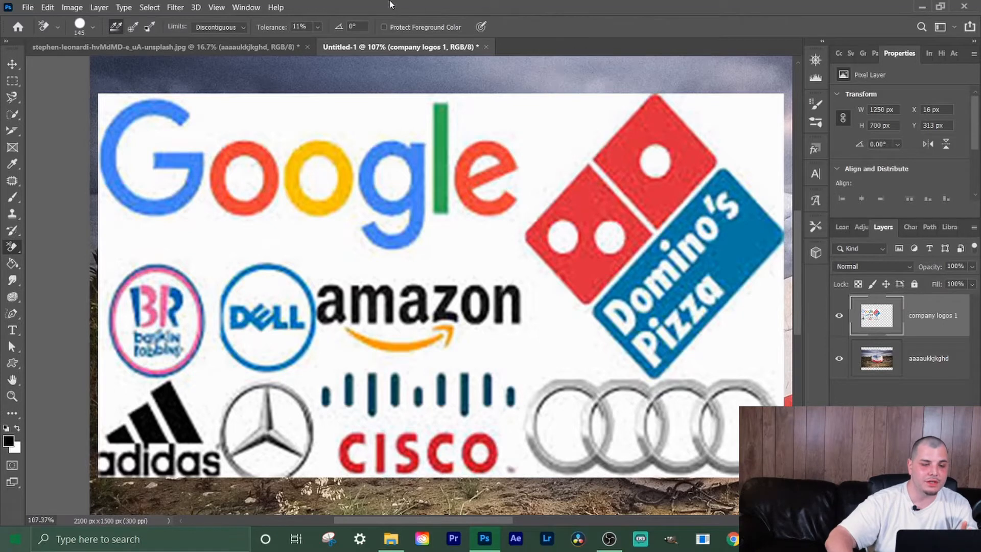
Step: Set the Background Eraser to Once sampling with Discontiguous limits
left_click(222, 26)
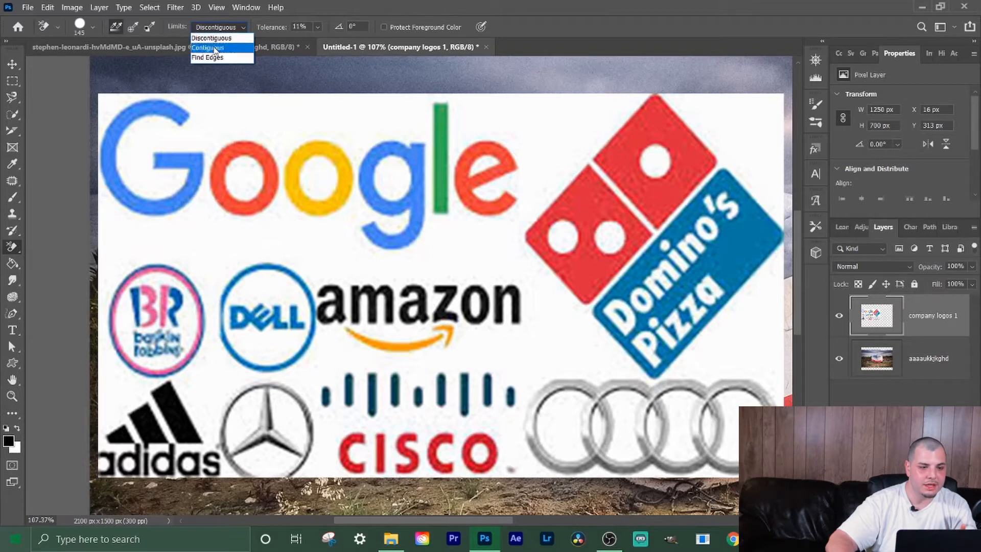
left_click(215, 48)
left_click(215, 28)
left_click(217, 37)
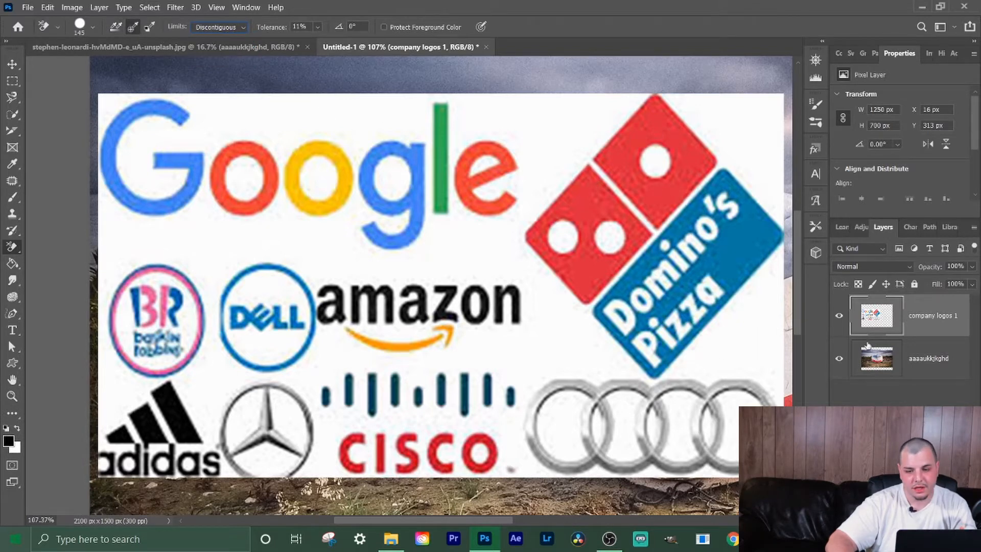
Step: Hide the company logos layer and select the boat photo layer beneath it
left_click(842, 317)
left_click(917, 364)
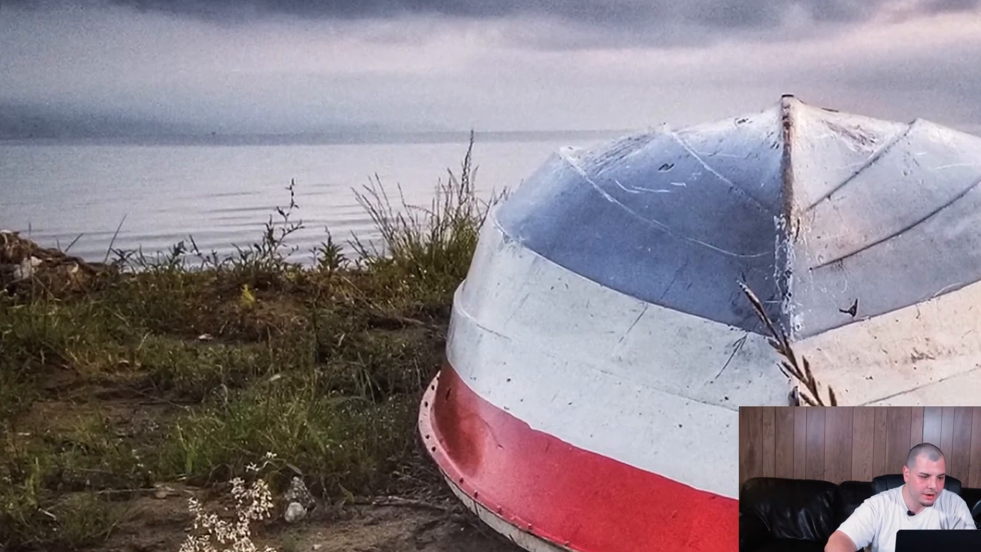
Step: Erase the water behind the shoreline grass and mound on the far left of the boat photo with Discontiguous limits
left_click(29, 210)
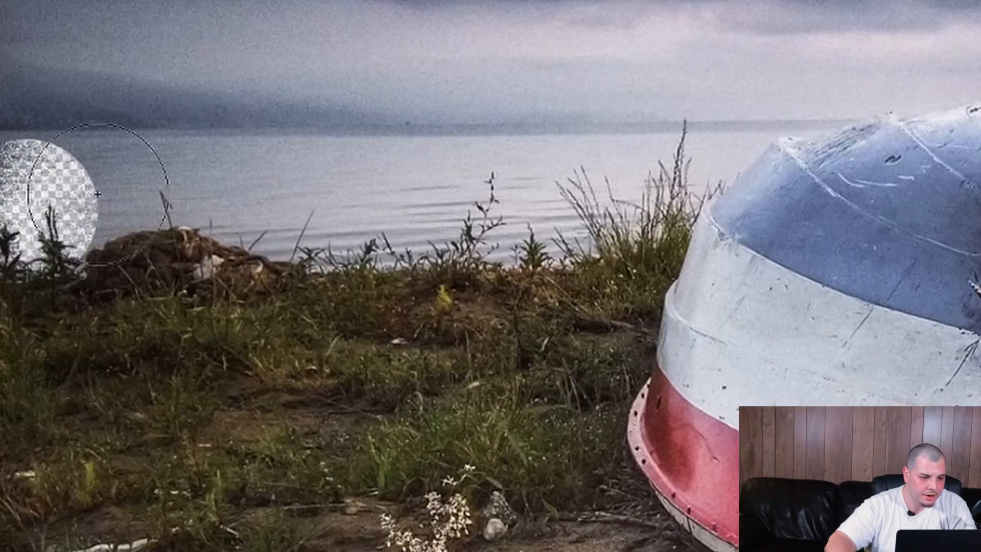
left_click(104, 208)
left_click(187, 184)
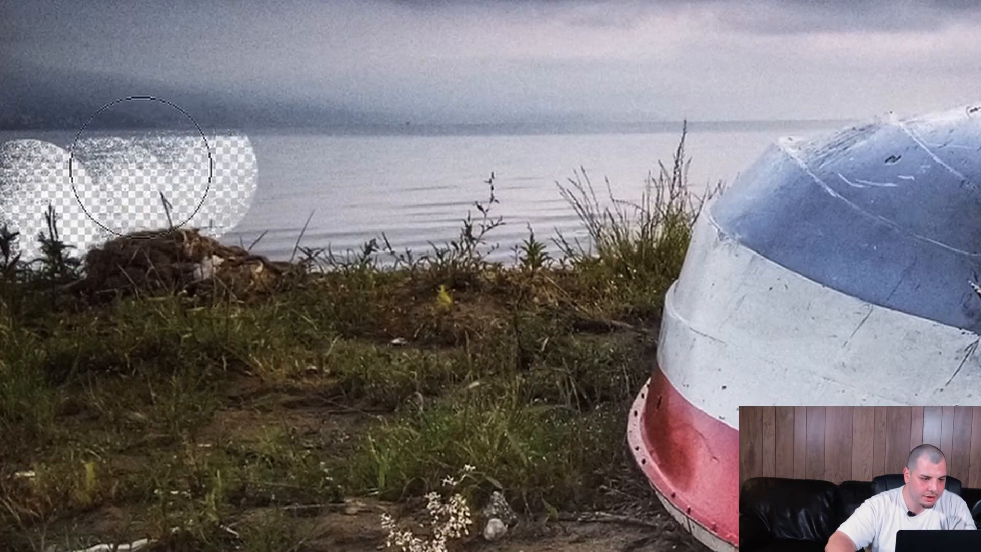
left_click(259, 195)
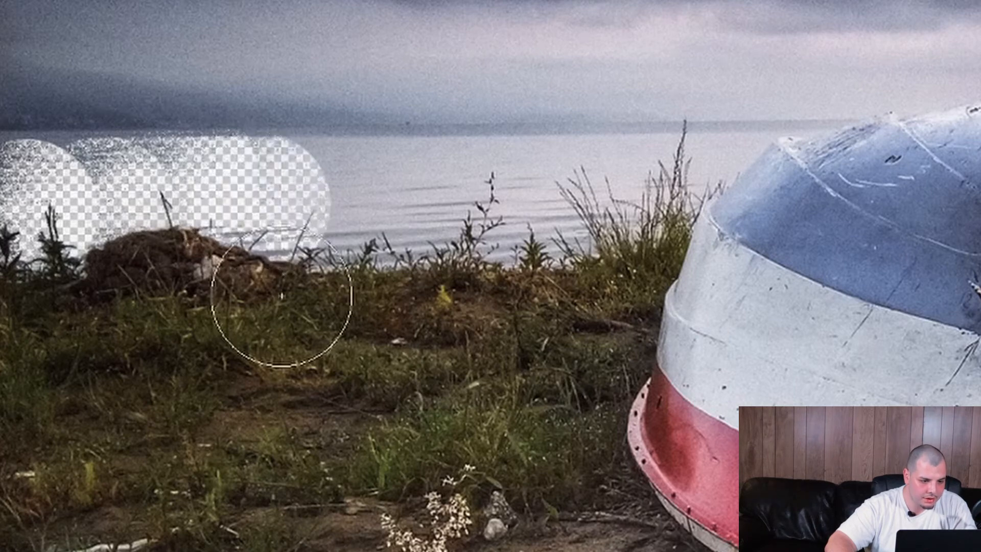
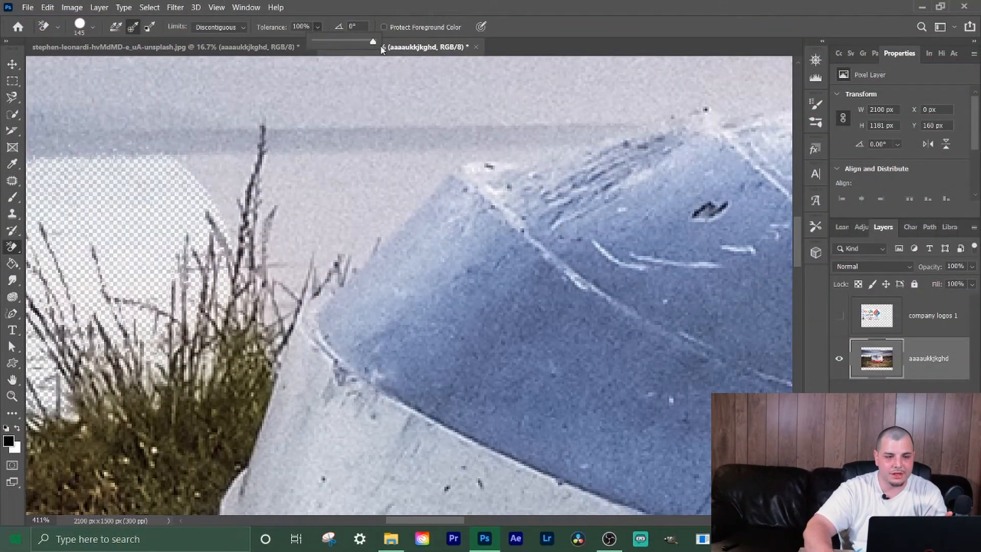
Step: Try erasing the sky beside the boat's upper edge at 100% and 51% tolerance, undoing each attempt
left_click(342, 227)
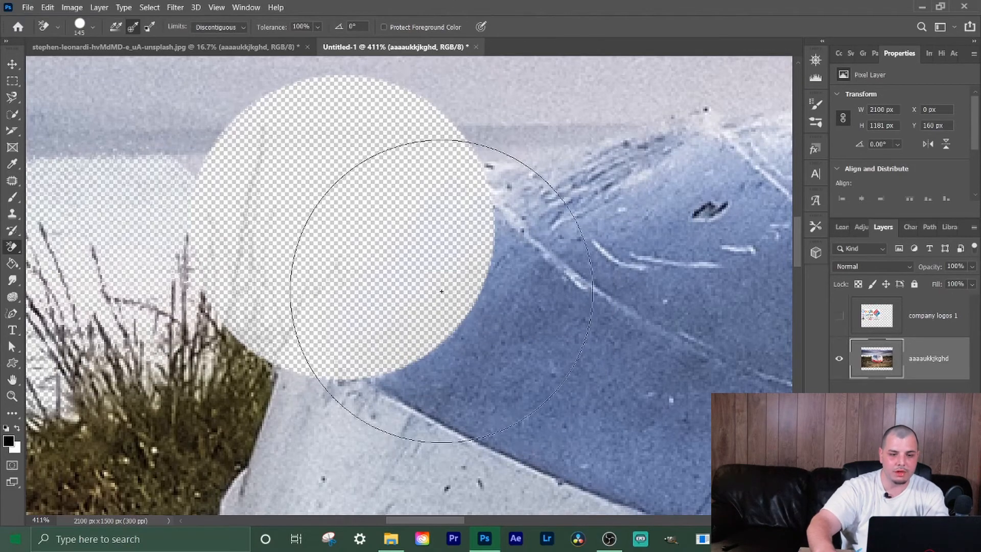
key("ctrl+z")
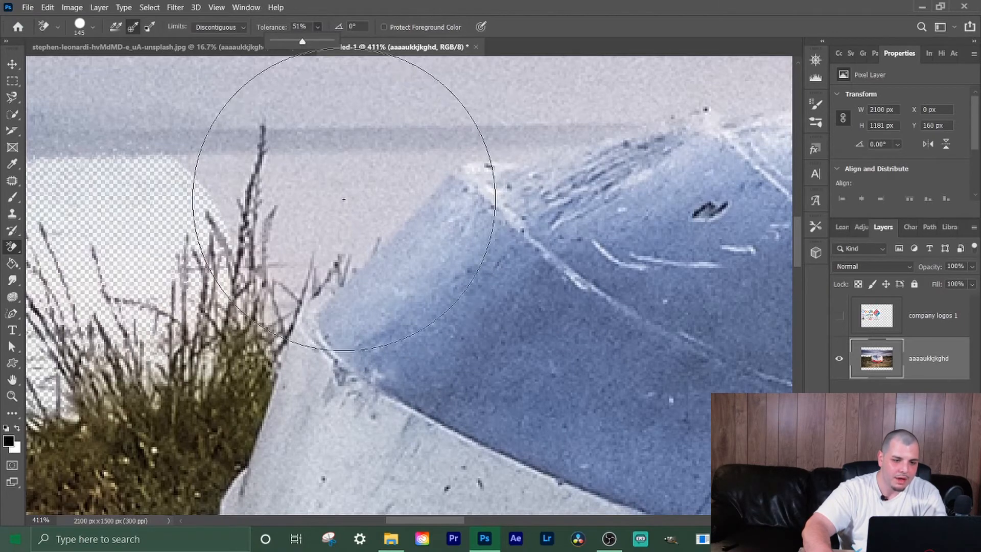
left_click(345, 204)
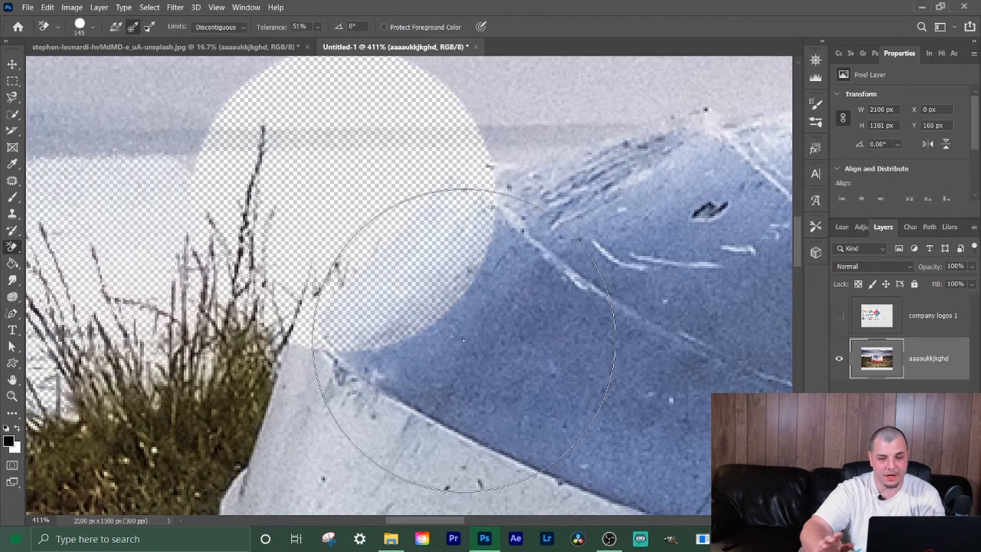
key("ctrl+z")
Step: Set the tolerance to 25%, try erasing the sky beside the hull's upper edge, and undo the stroke
left_click(317, 27)
left_click(309, 41)
left_click(361, 175)
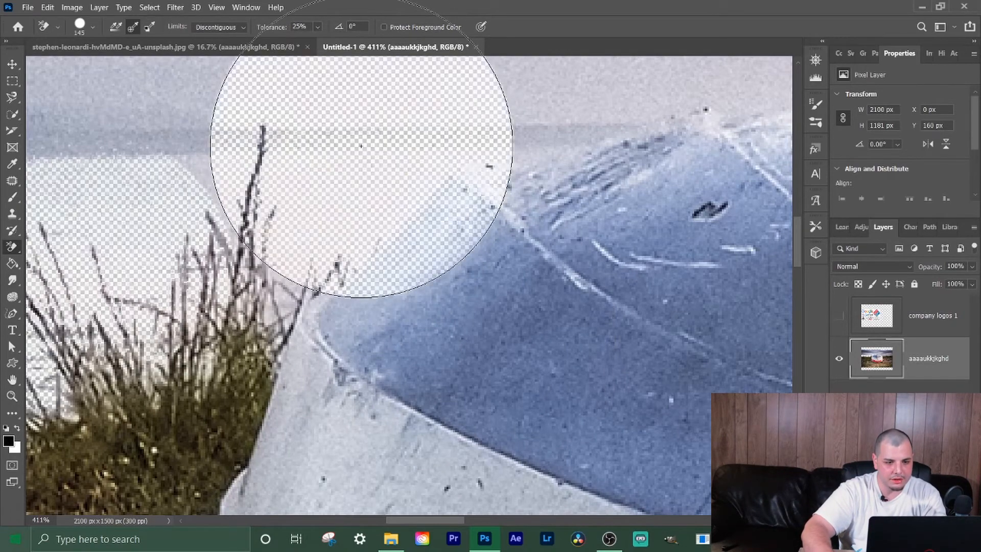
key("ctrl+z")
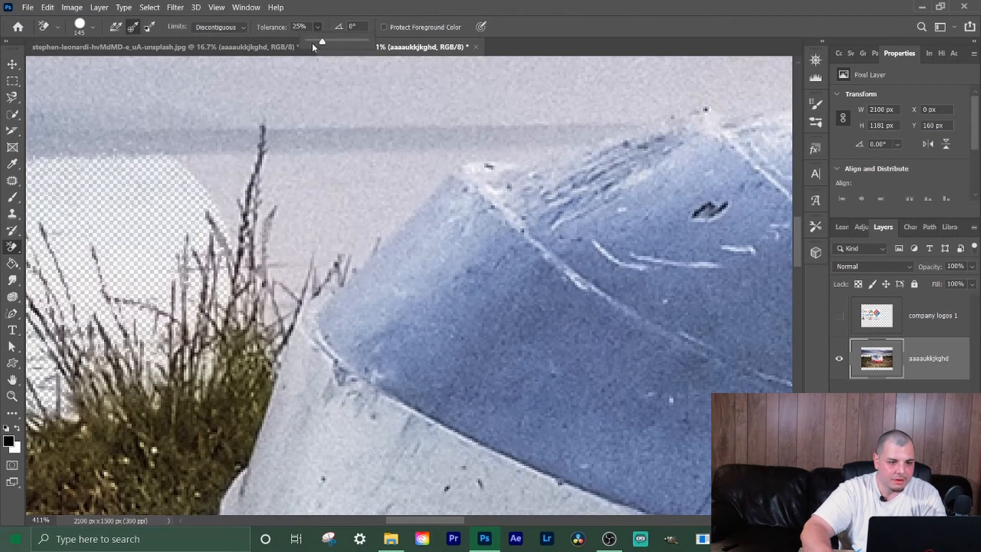
Step: Set the tolerance to 5%, try erasing the background along the boat's left edge, and undo the strokes
left_click(310, 40)
mouse_move(348, 205)
left_mouse_down()
mouse_move(306, 283)
mouse_move(308, 358)
mouse_move(288, 373)
mouse_move(308, 301)
mouse_move(379, 161)
mouse_move(458, 77)
mouse_move(547, 122)
mouse_move(500, 185)
mouse_move(400, 258)
mouse_move(298, 361)
left_mouse_up()
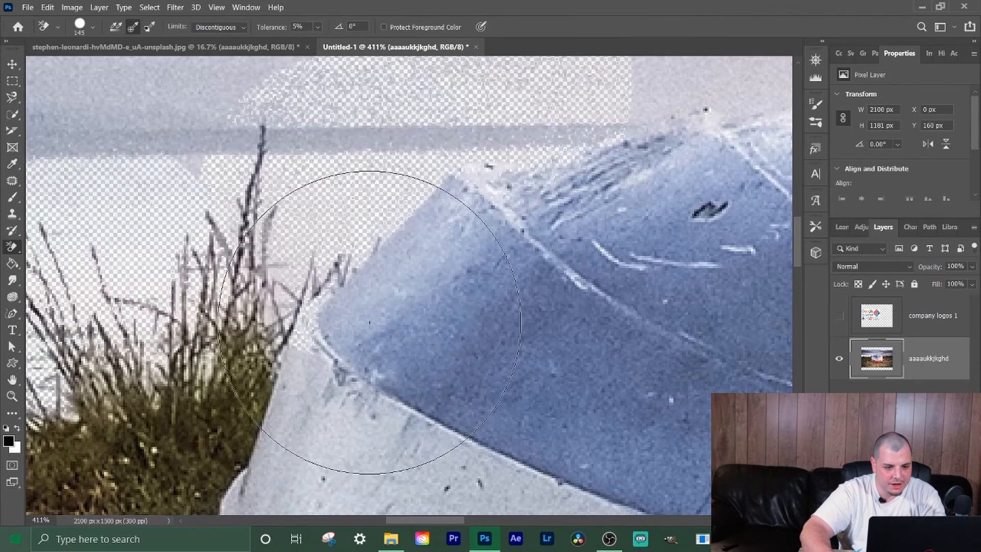
key("ctrl+z")
key("ctrl+z")
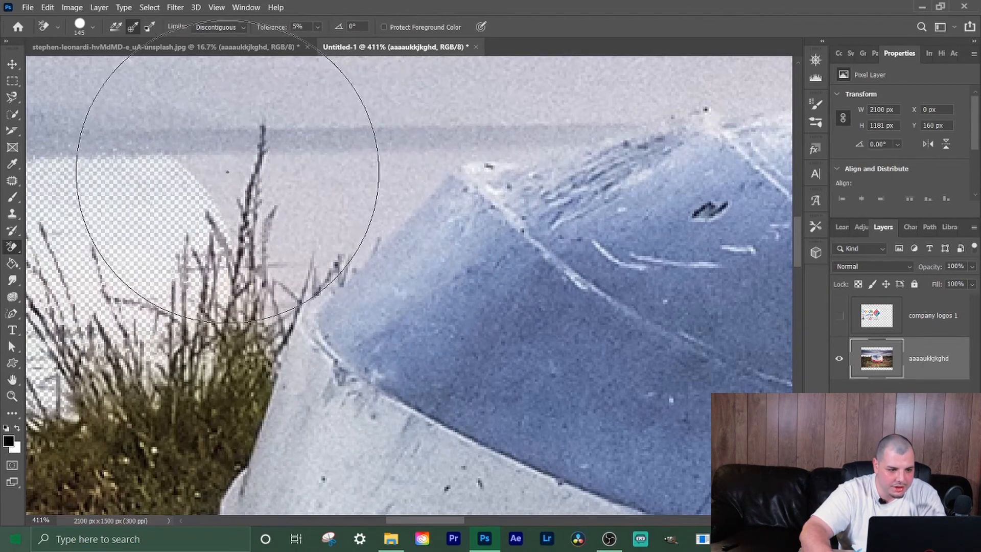
Step: Erase the sky and water between the tall grass and the boat's left edge, undoing the last stroke
left_click(231, 174)
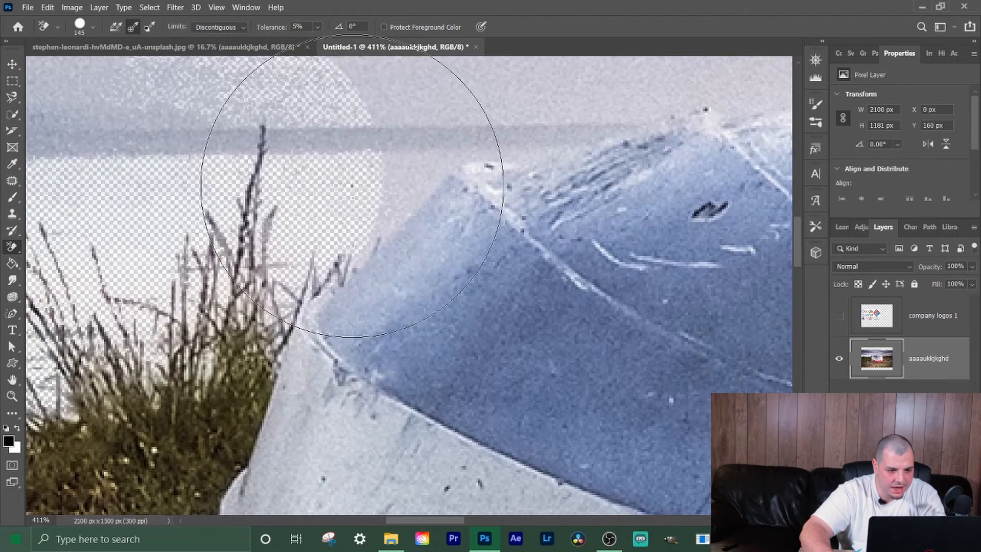
mouse_move(377, 92)
left_mouse_down()
mouse_move(357, 186)
mouse_move(383, 158)
mouse_move(326, 136)
mouse_move(518, 105)
mouse_move(569, 66)
mouse_move(538, 55)
mouse_move(469, 66)
mouse_move(509, 120)
left_mouse_up()
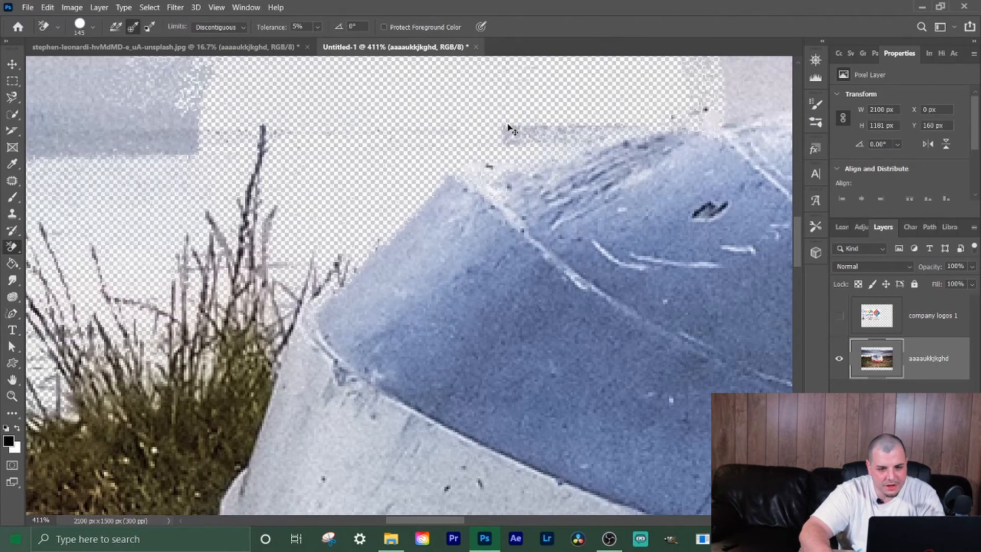
key("ctrl+z")
key("ctrl+z")
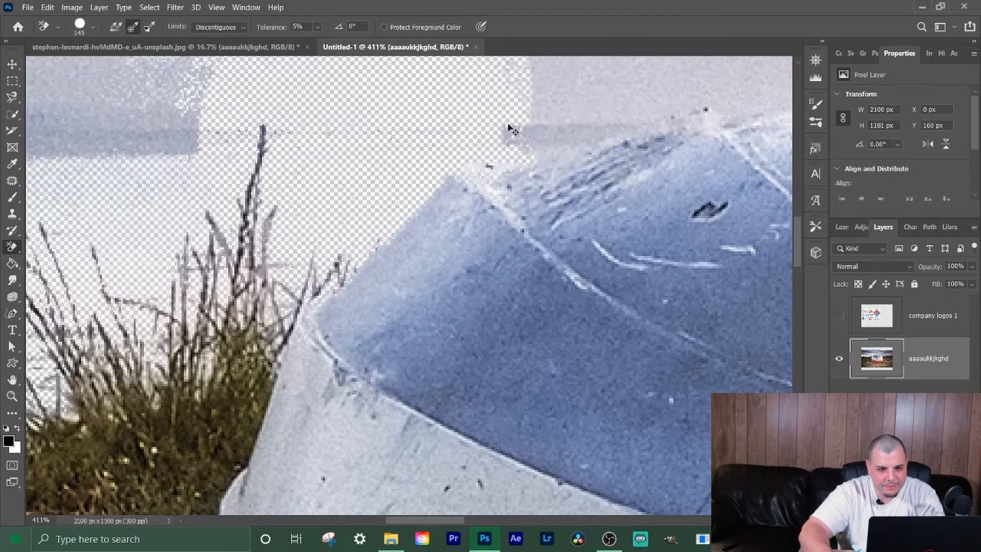
Step: Erase the sky farther along the hull's upper-left edge toward the keel
left_click_drag(420, 517, 452, 519)
scroll(413, 336, "up", 2)
scroll(413, 335, "up", 2)
mouse_move(311, 245)
left_mouse_down()
mouse_move(298, 267)
mouse_move(271, 198)
mouse_move(301, 186)
mouse_move(215, 280)
mouse_move(207, 113)
left_mouse_up()
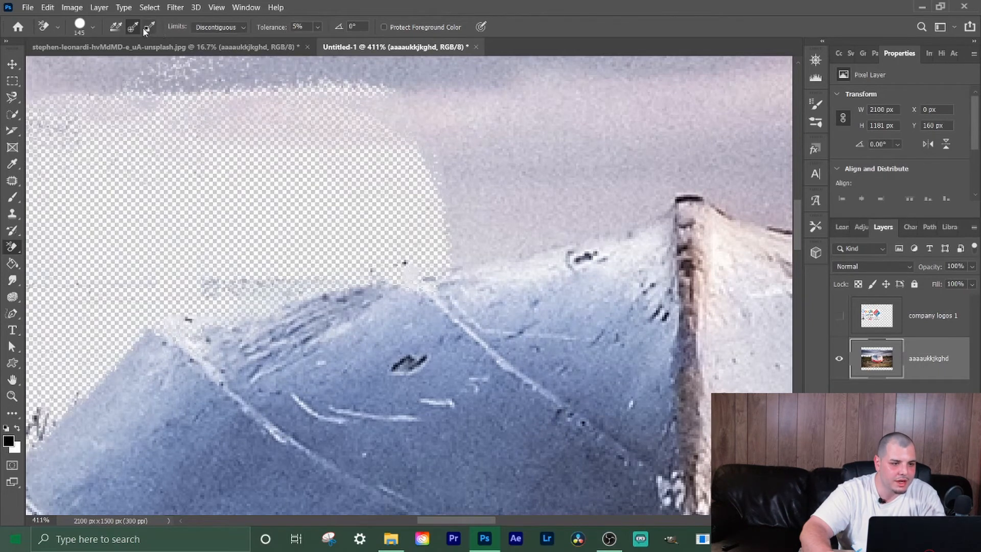
Step: Set the limits to Contiguous and erase the sky above the hull up to the keel post
left_click(207, 28)
left_click(219, 51)
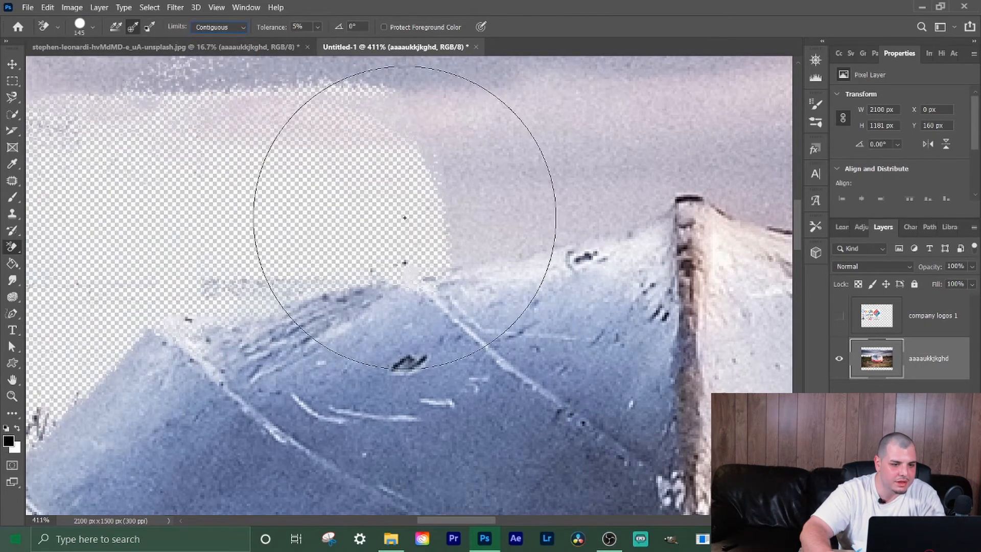
left_click(504, 186)
mouse_move(619, 145)
left_mouse_down()
mouse_move(569, 120)
mouse_move(444, 175)
mouse_move(576, 177)
mouse_move(658, 143)
mouse_move(606, 99)
left_mouse_up()
Step: Set the tolerance to 14%, undo the last strokes near the keel, and try erasing the leftover strip above the hull
left_click(317, 27)
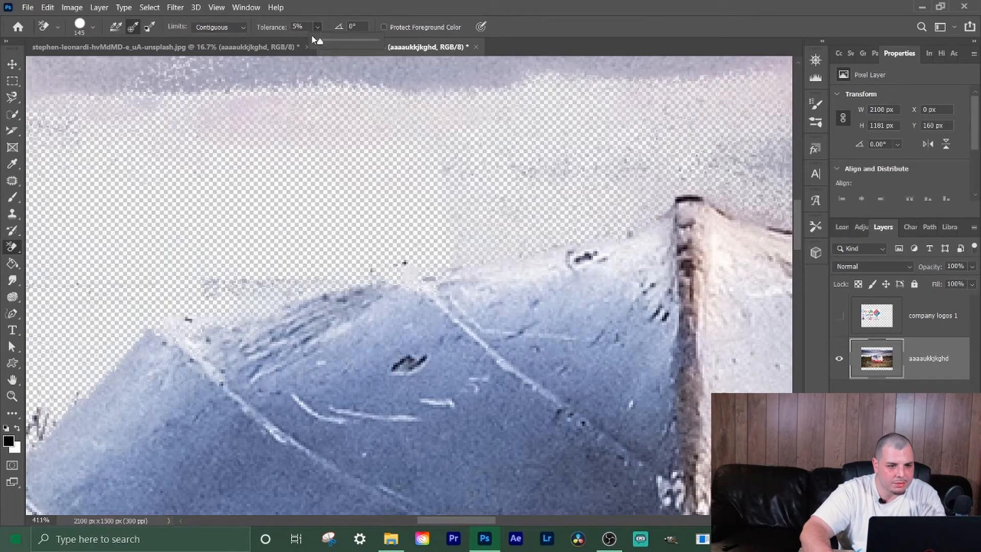
left_click_drag(320, 41, 325, 44)
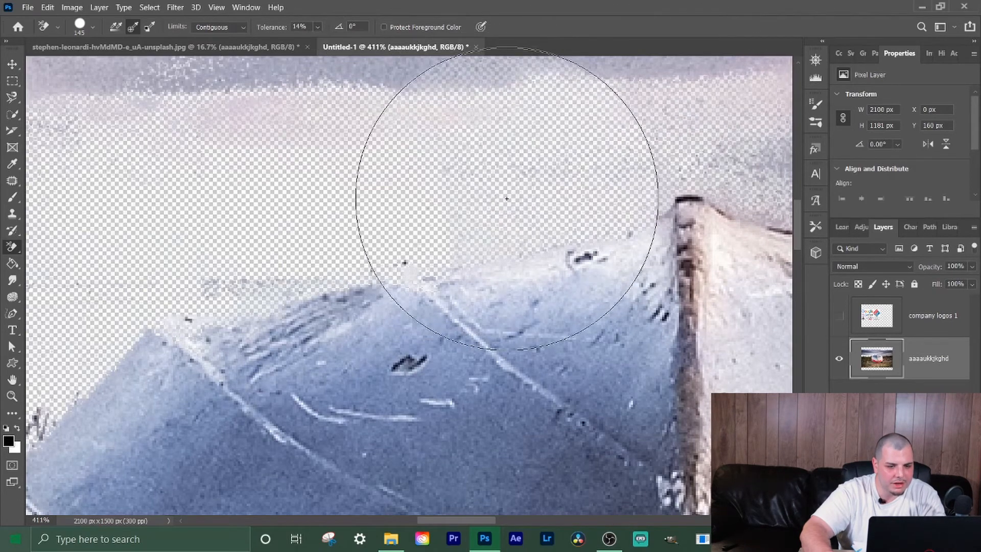
key("ctrl+z")
key("ctrl+z")
key("ctrl+z")
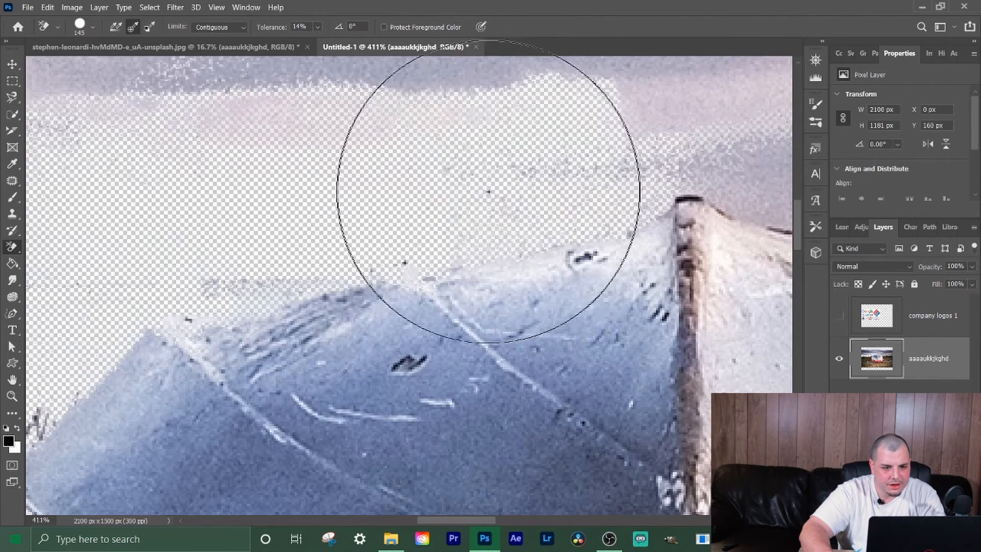
left_click(214, 290)
key("ctrl+z")
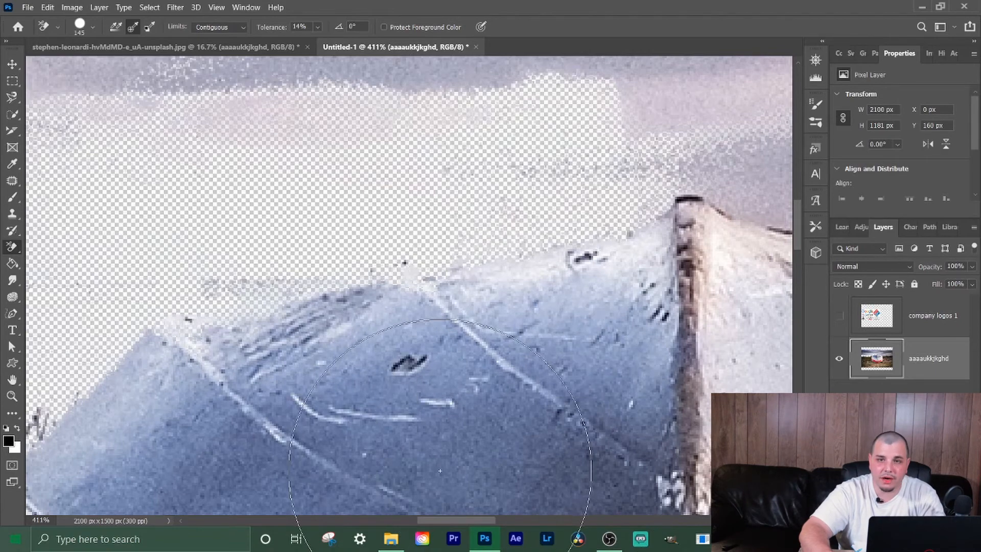
Step: Erase the sky around the keel's tip and along the upper-right edge of the hull
scroll(573, 336, "down", 3)
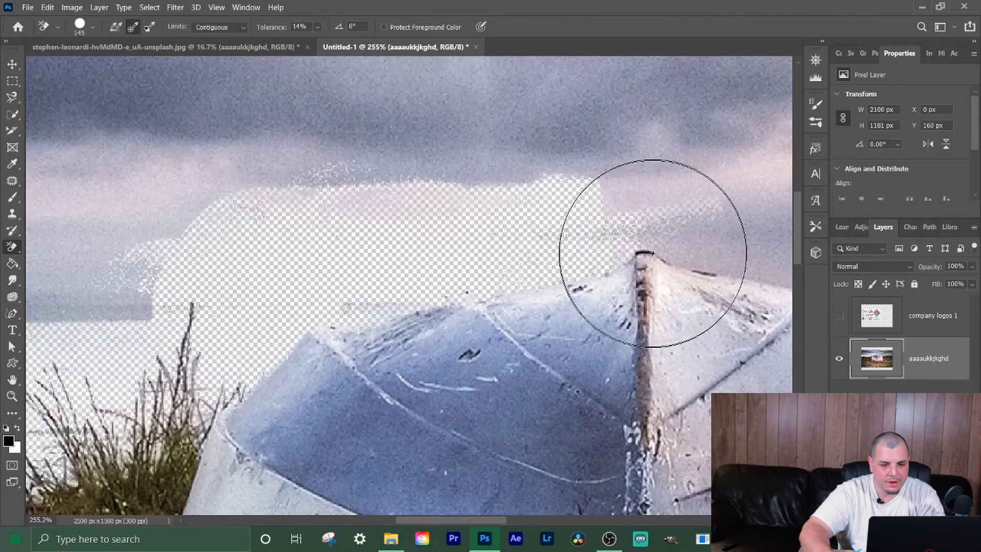
mouse_move(690, 231)
left_mouse_down()
mouse_move(634, 196)
mouse_move(609, 197)
left_mouse_up()
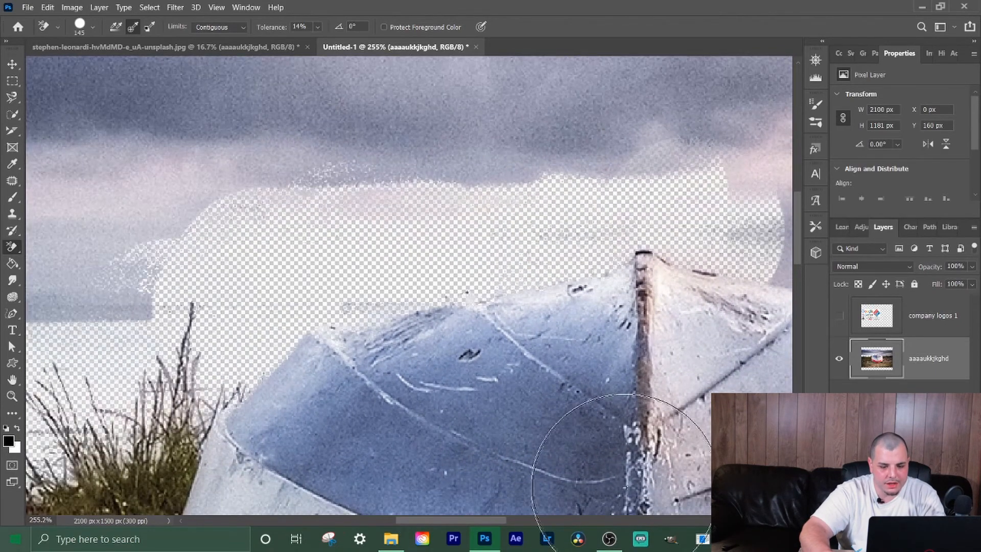
left_click_drag(497, 520, 562, 522)
mouse_move(394, 285)
left_mouse_down()
mouse_move(394, 261)
mouse_move(482, 246)
mouse_move(537, 265)
mouse_move(582, 308)
mouse_move(633, 328)
mouse_move(704, 395)
left_mouse_up()
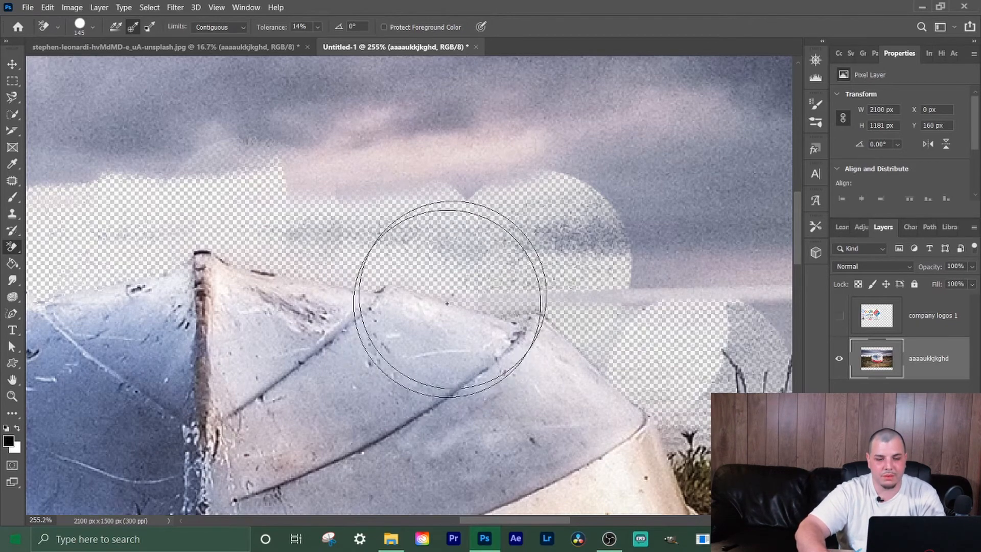
mouse_move(618, 274)
left_mouse_down()
mouse_move(671, 254)
mouse_move(627, 223)
mouse_move(376, 218)
mouse_move(418, 203)
mouse_move(294, 184)
mouse_move(331, 236)
left_mouse_up()
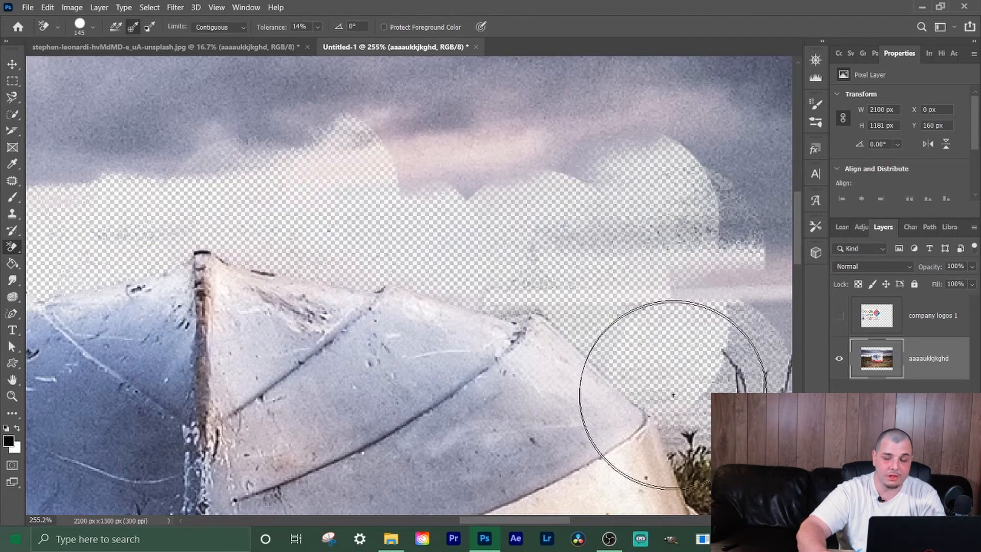
Step: Erase the water behind the shoreline grass to the right of the boat, including the patches between the grass stems
left_click_drag(545, 524, 595, 520)
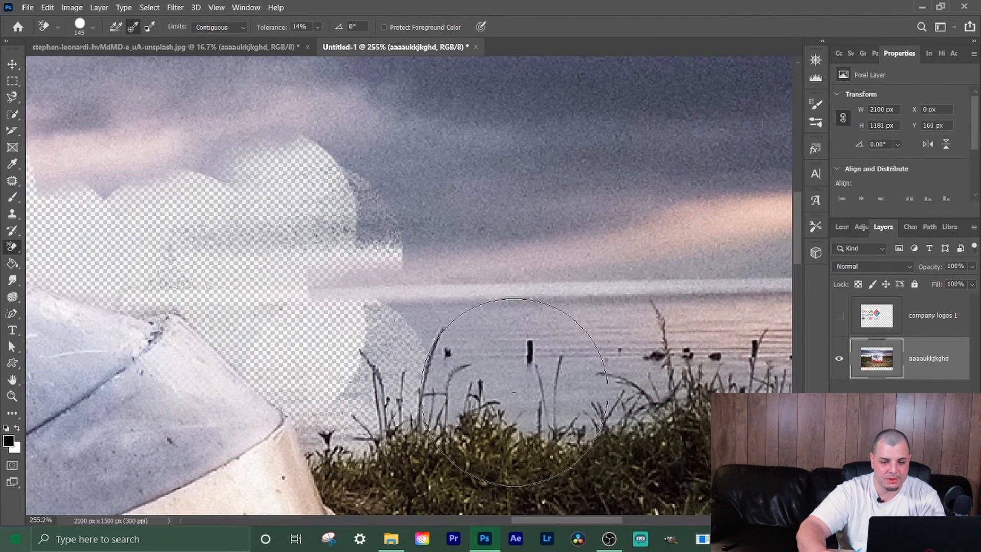
left_click(516, 391)
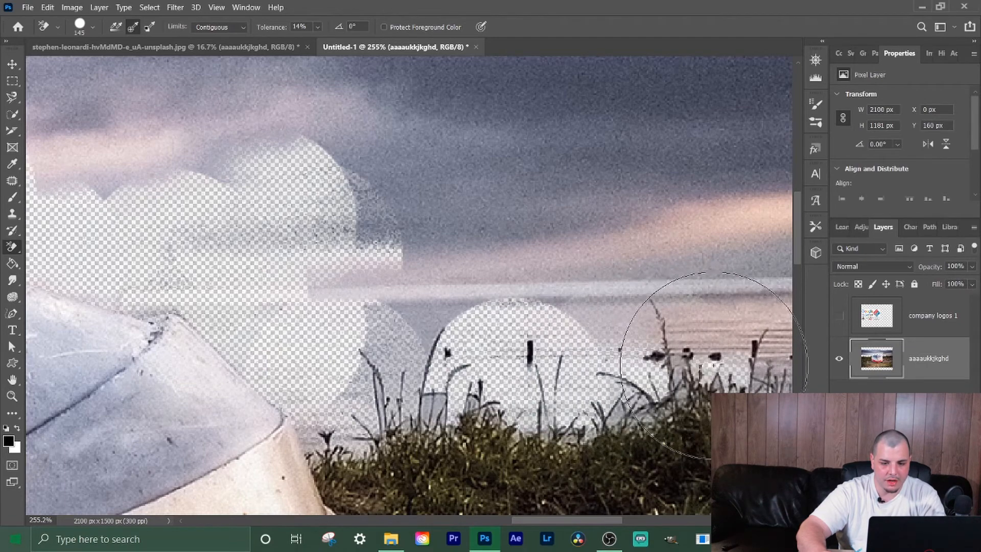
left_click(707, 347)
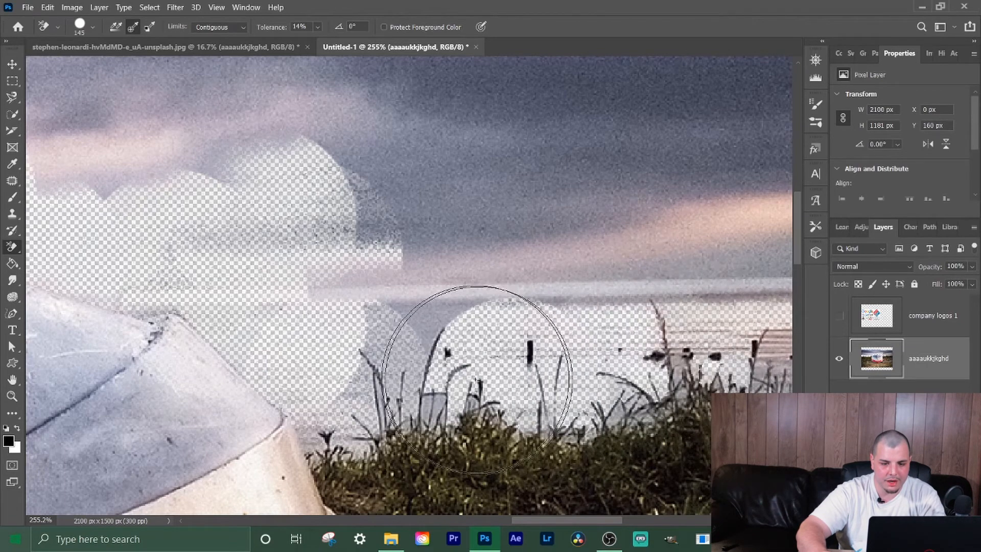
mouse_move(416, 349)
left_mouse_down()
mouse_move(390, 347)
mouse_move(392, 367)
mouse_move(397, 357)
mouse_move(369, 349)
mouse_move(343, 381)
mouse_move(364, 405)
mouse_move(343, 414)
mouse_move(330, 444)
mouse_move(355, 449)
mouse_move(327, 445)
left_mouse_up()
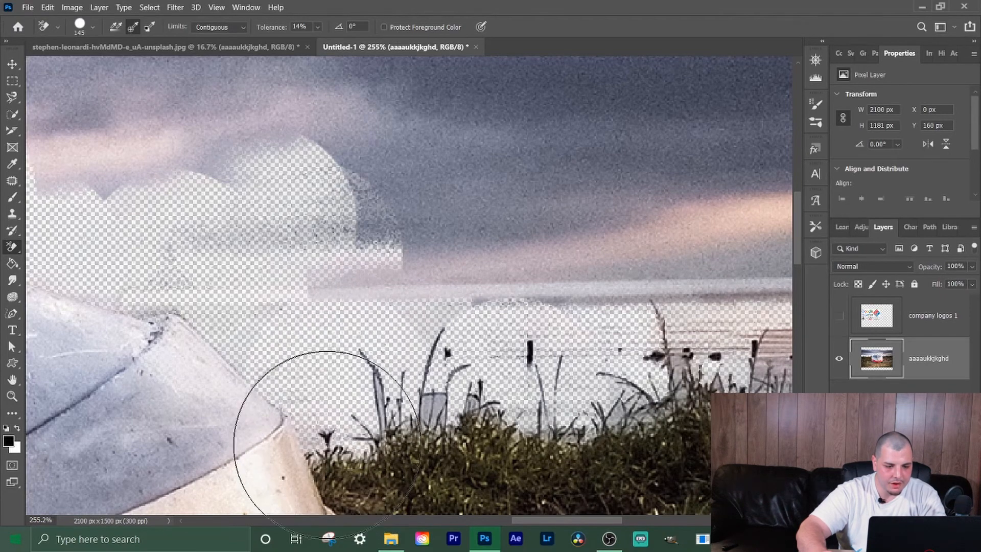
left_click(433, 409)
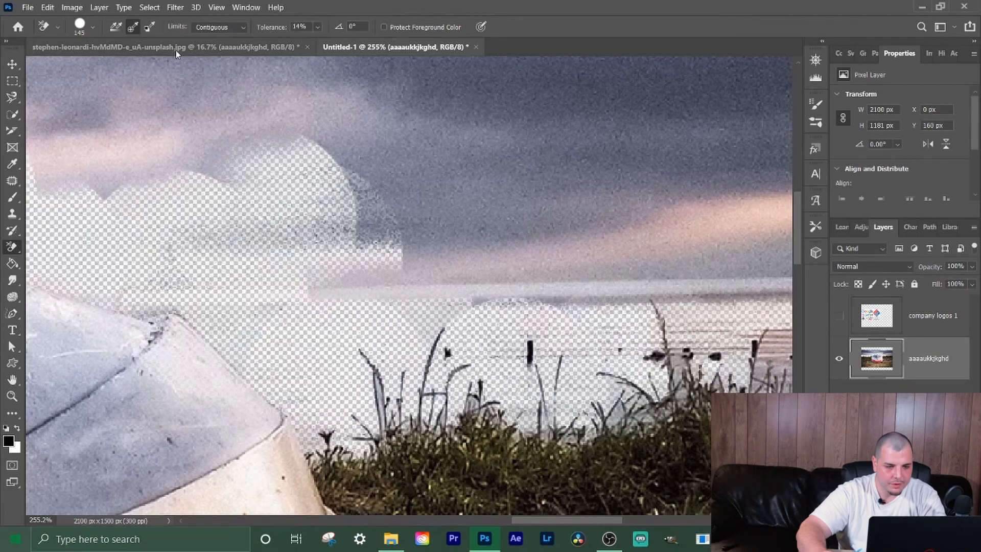
Step: Set the limits to Discontiguous and erase the remaining water behind the right shoreline grass, undoing the last stroke
left_click(227, 39)
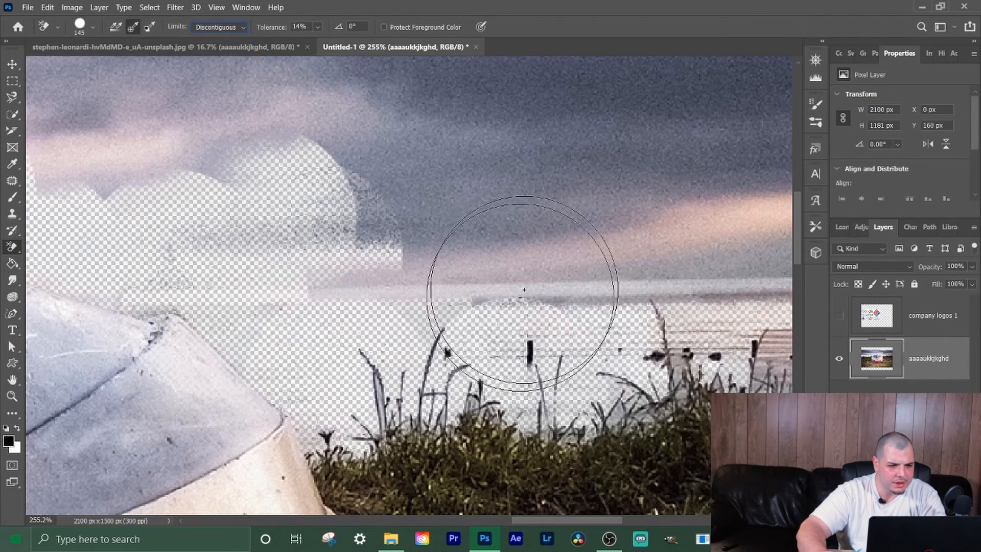
mouse_move(489, 313)
left_mouse_down()
mouse_move(382, 312)
mouse_move(427, 317)
left_mouse_up()
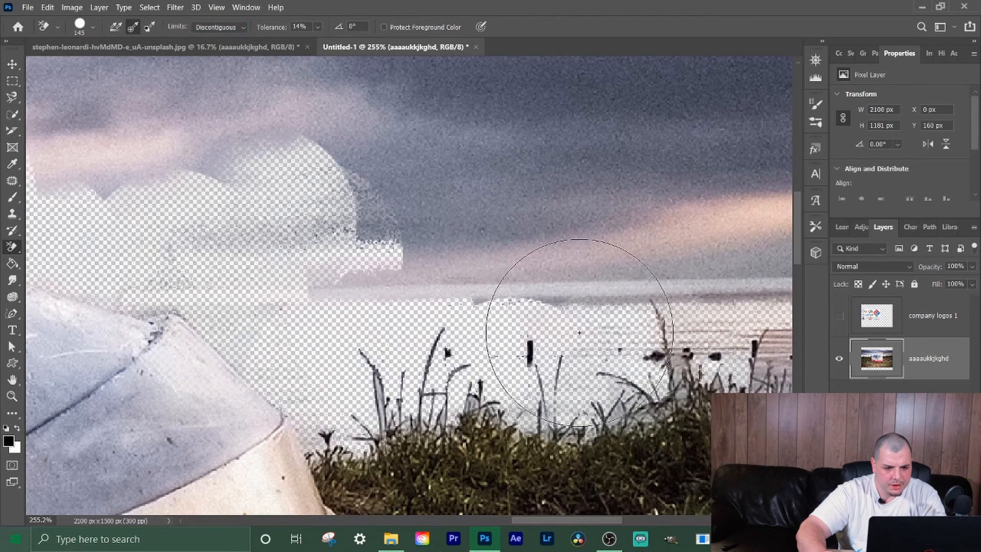
left_click_drag(547, 520, 598, 520)
mouse_move(486, 335)
left_mouse_down()
mouse_move(496, 377)
mouse_move(422, 385)
mouse_move(406, 369)
mouse_move(410, 383)
mouse_move(387, 380)
mouse_move(533, 344)
mouse_move(597, 362)
mouse_move(657, 341)
mouse_move(619, 348)
mouse_move(643, 372)
mouse_move(617, 340)
mouse_move(619, 358)
mouse_move(653, 305)
left_mouse_up()
left_click_drag(747, 306, 763, 296)
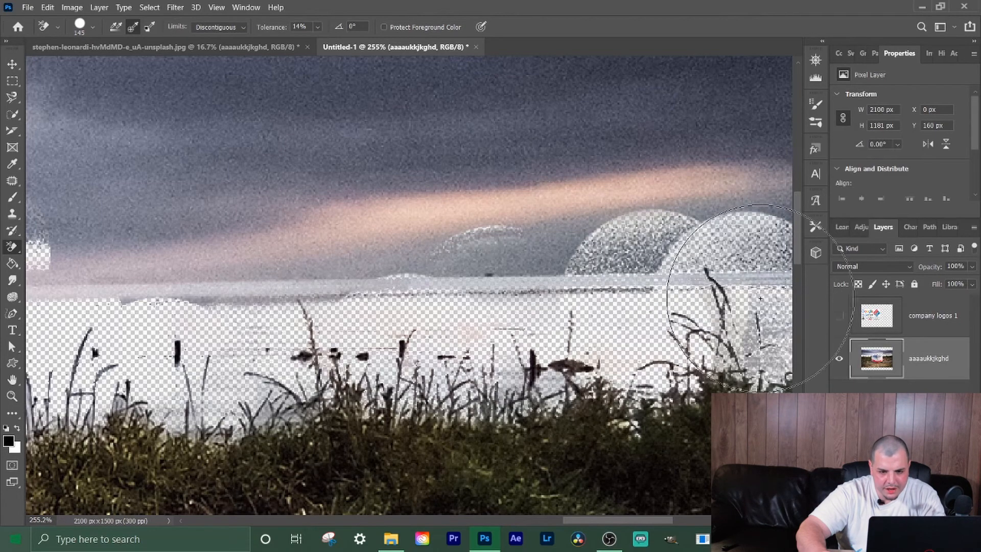
key("ctrl+z")
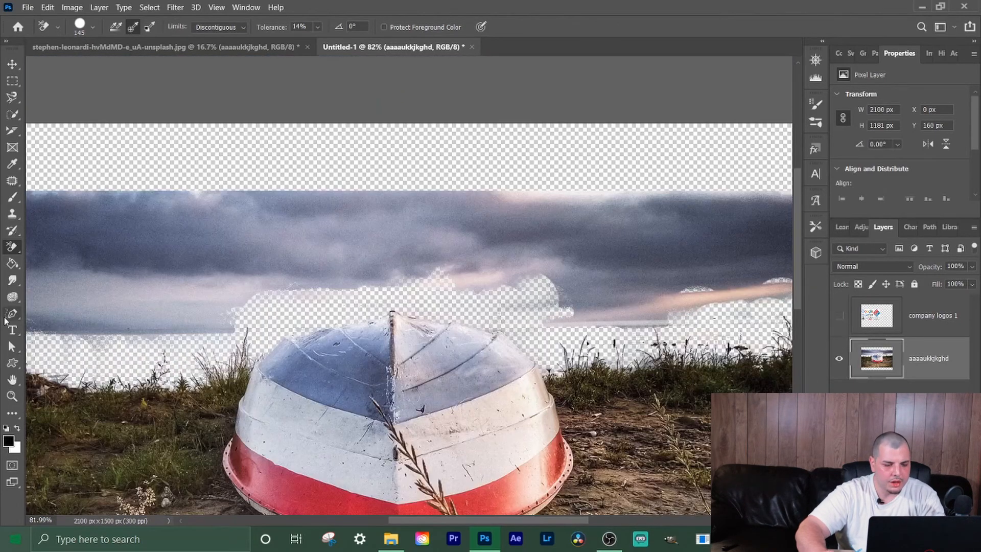
Step: Switch to the regular Eraser at 100% opacity and erase all the remaining sky above the boat and shoreline
right_click(11, 249)
left_click(80, 247)
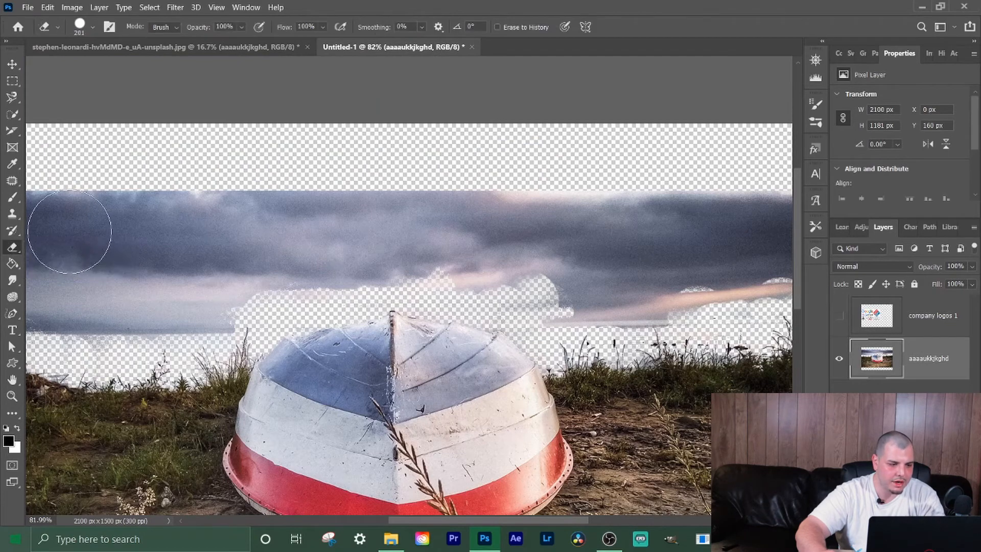
mouse_move(65, 230)
left_mouse_down()
mouse_move(219, 183)
mouse_move(742, 221)
mouse_move(729, 212)
mouse_move(351, 230)
mouse_move(324, 252)
mouse_move(559, 274)
mouse_move(693, 271)
mouse_move(690, 280)
left_mouse_up()
scroll(511, 268, "down", 2)
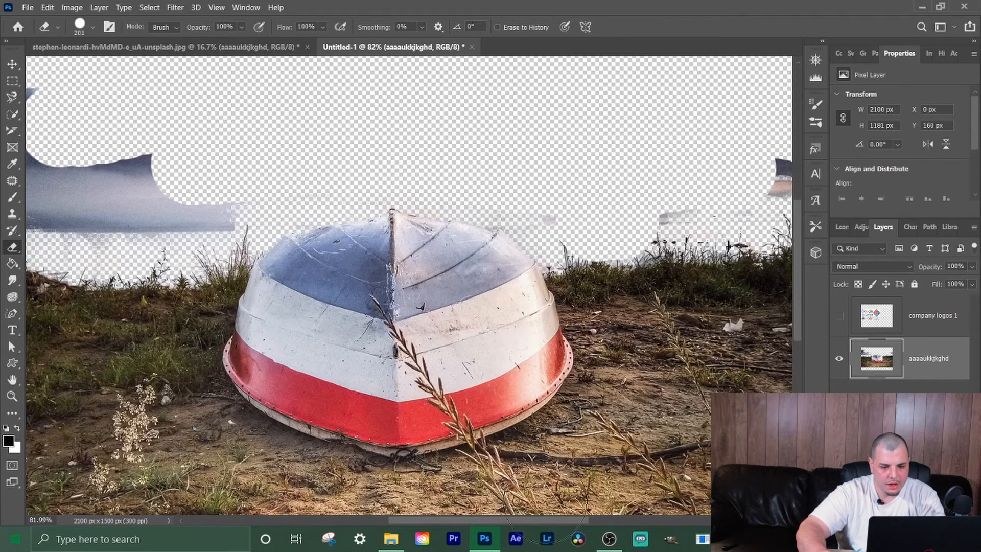
scroll(582, 313, "up", 1)
mouse_move(148, 214)
left_mouse_down()
mouse_move(82, 211)
mouse_move(98, 211)
left_mouse_up()
scroll(278, 286, "down", 5)
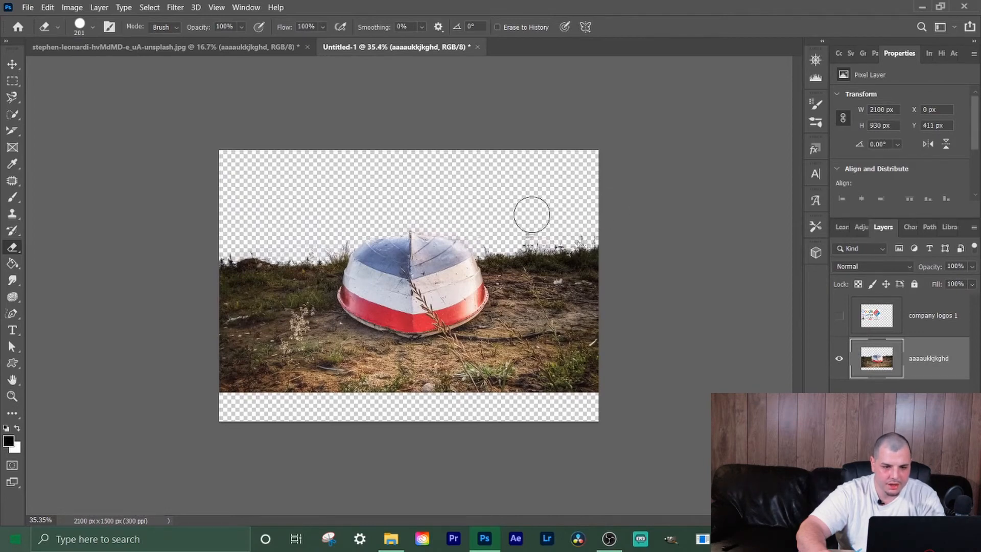
scroll(504, 300, "up", 4)
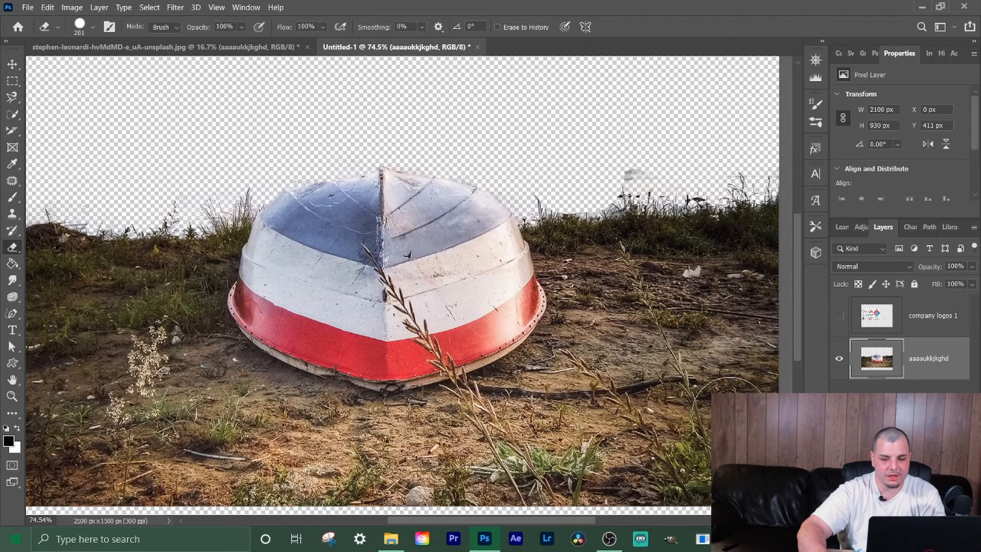
scroll(639, 398, "down", 3)
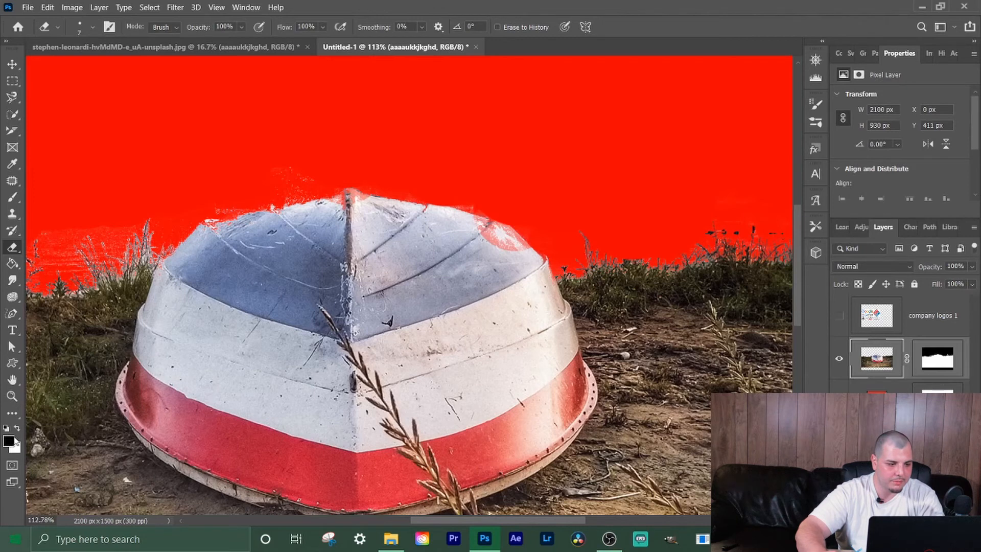
left_click(17, 429)
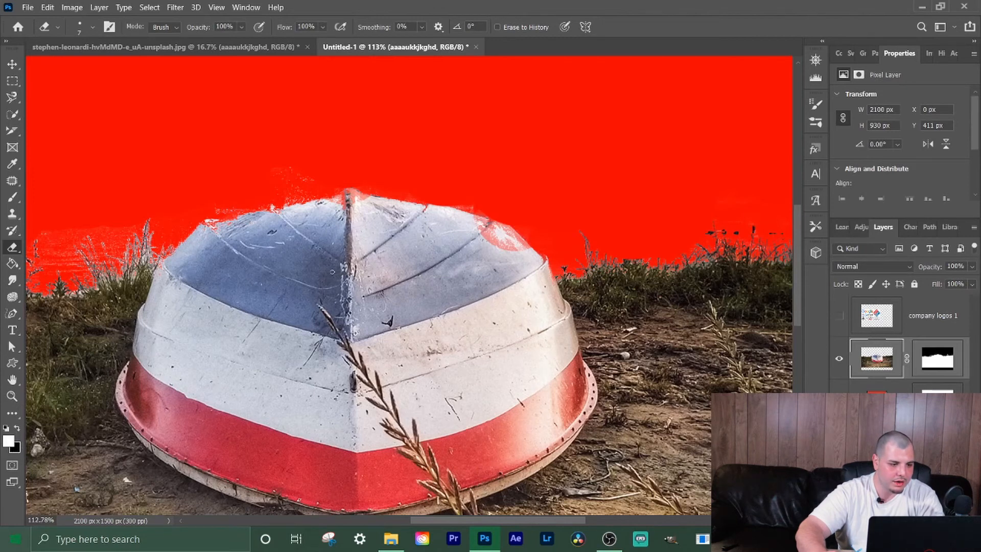
mouse_move(281, 225)
left_mouse_down()
mouse_move(358, 225)
mouse_move(338, 226)
left_mouse_up()
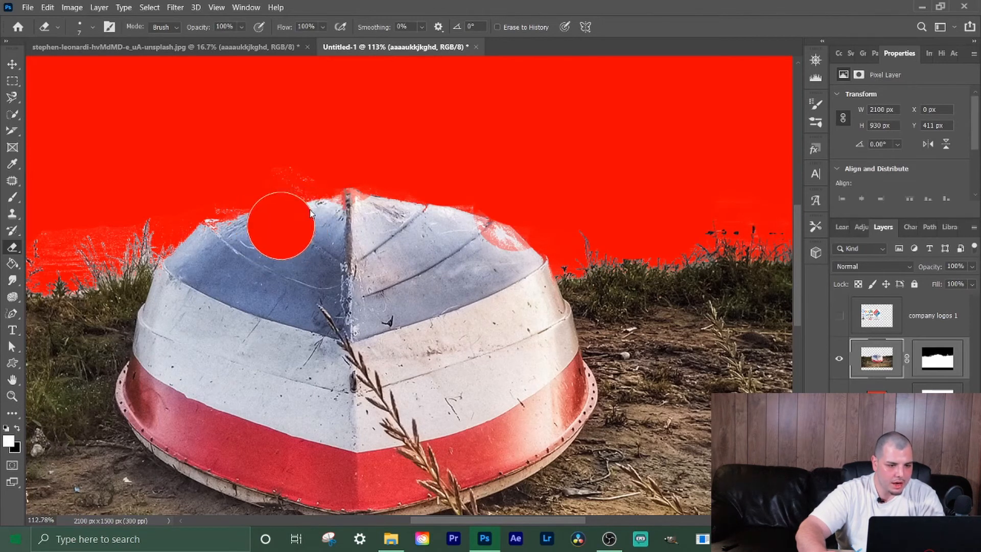
mouse_move(487, 238)
left_mouse_down()
mouse_move(477, 241)
mouse_move(503, 253)
mouse_move(496, 264)
left_mouse_up()
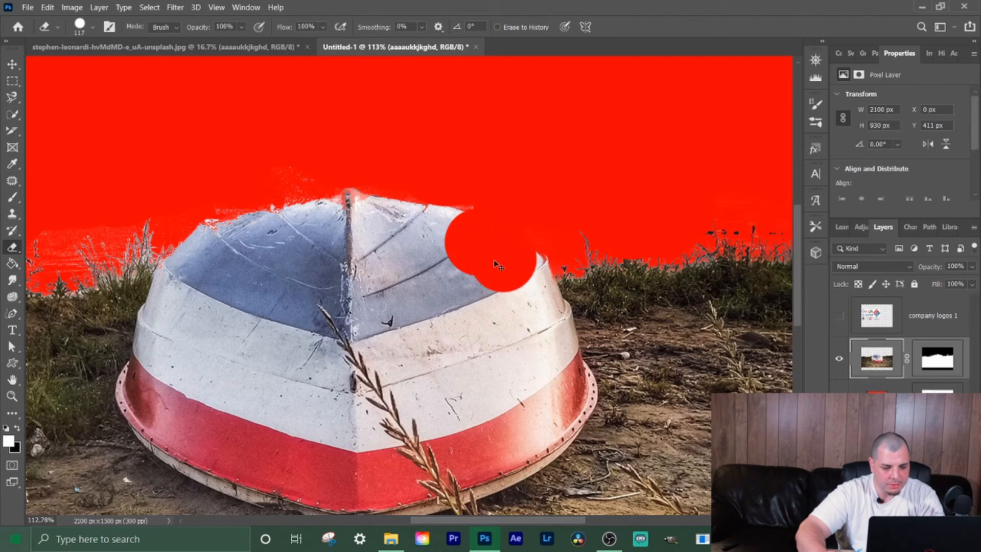
key("ctrl+z")
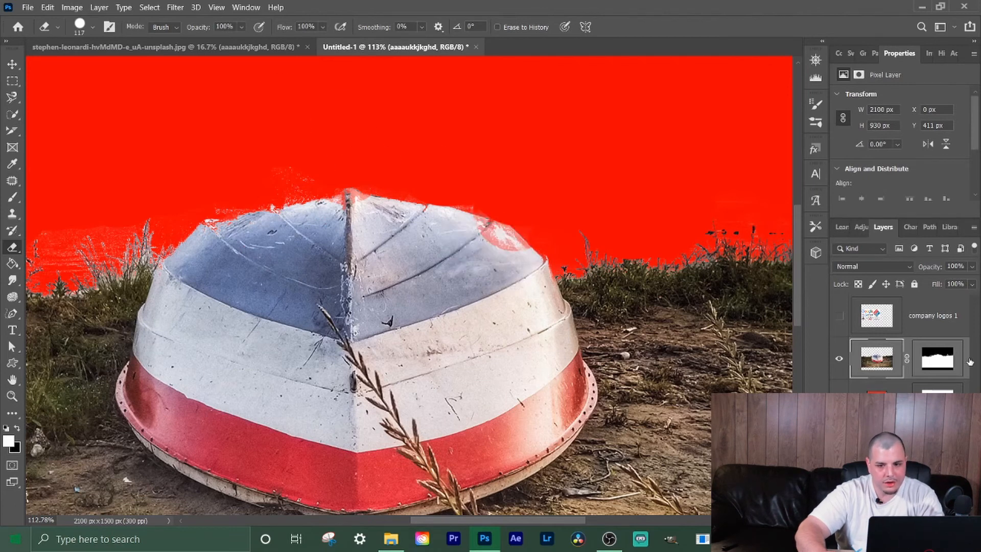
Step: Target the photo's layer mask, swap the colours, and erase on the mask to restore the missing patch of the hull's upper-right curve
left_click(944, 359)
key("x")
mouse_move(479, 241)
left_mouse_down()
mouse_move(514, 259)
mouse_move(476, 238)
mouse_move(504, 265)
mouse_move(392, 221)
mouse_move(312, 224)
mouse_move(197, 258)
mouse_move(256, 224)
mouse_move(327, 213)
mouse_move(297, 214)
mouse_move(190, 250)
mouse_move(162, 309)
left_mouse_up()
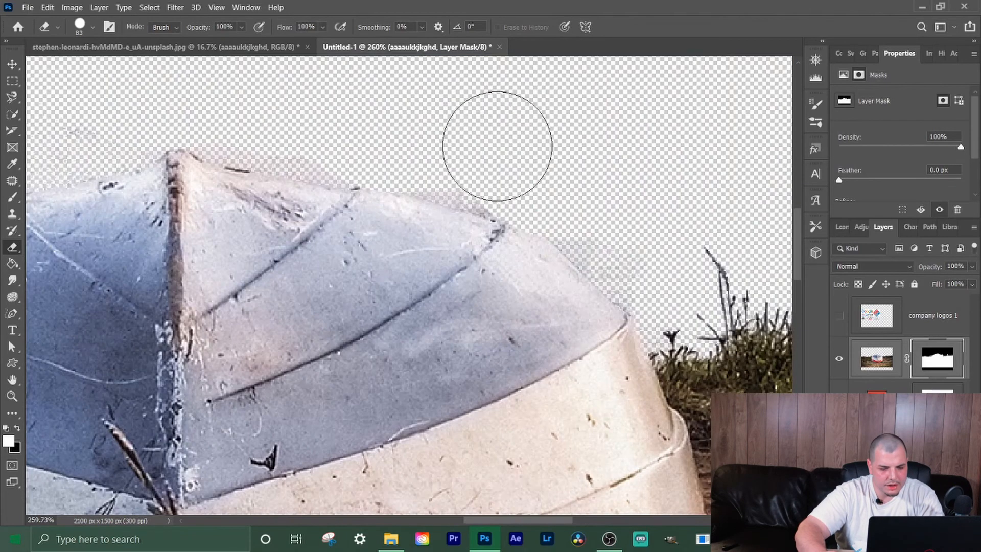
Step: Reduce the eraser to 49 px and clean the leftover haze off the hull's upper-right edge on the layer mask
left_click_drag(504, 144, 478, 150)
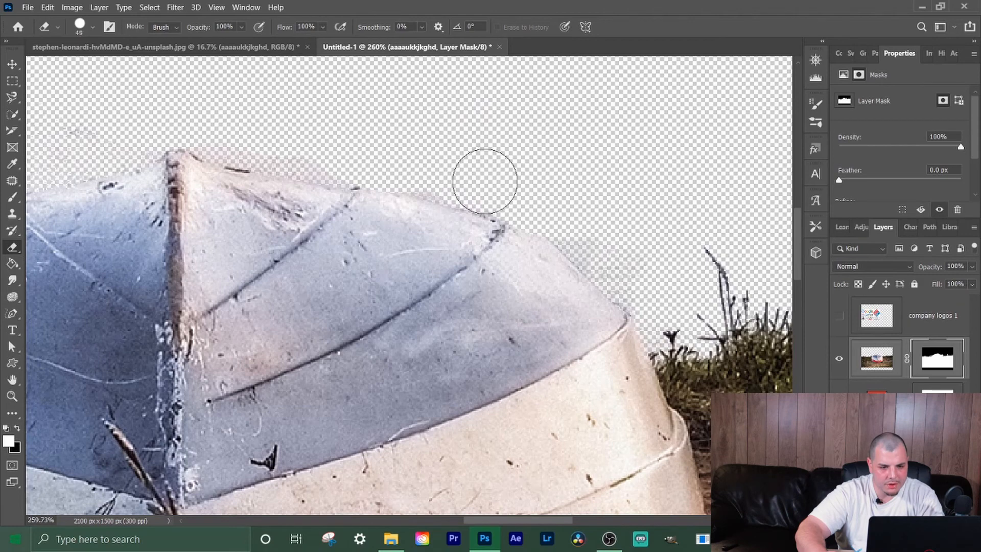
mouse_move(486, 179)
left_mouse_down()
mouse_move(528, 186)
mouse_move(641, 281)
left_mouse_up()
mouse_move(582, 232)
left_mouse_down()
mouse_move(611, 265)
mouse_move(662, 287)
left_mouse_up()
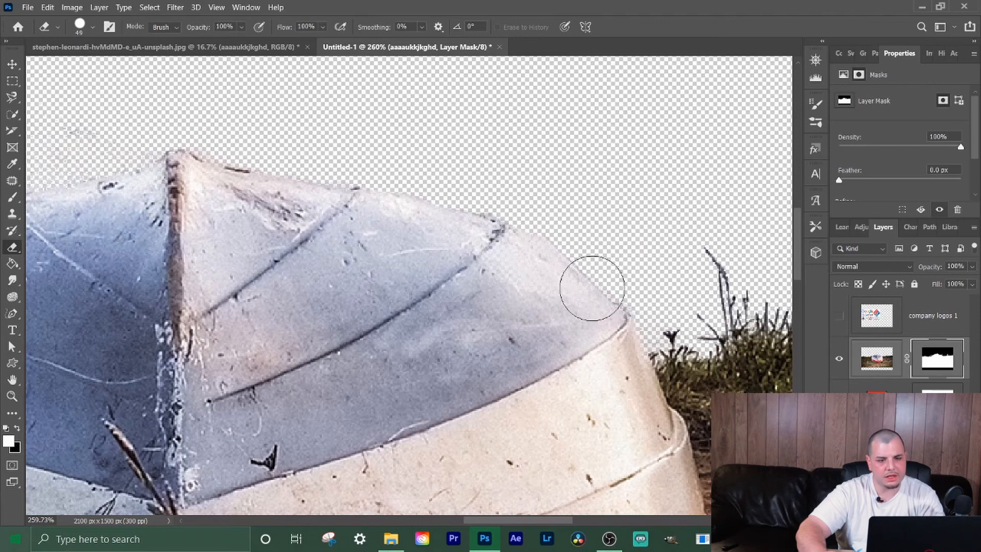
Step: Display the red backdrop behind the whole cut-out boat photo
scroll(593, 204, "down", 5)
scroll(594, 206, "down", 2)
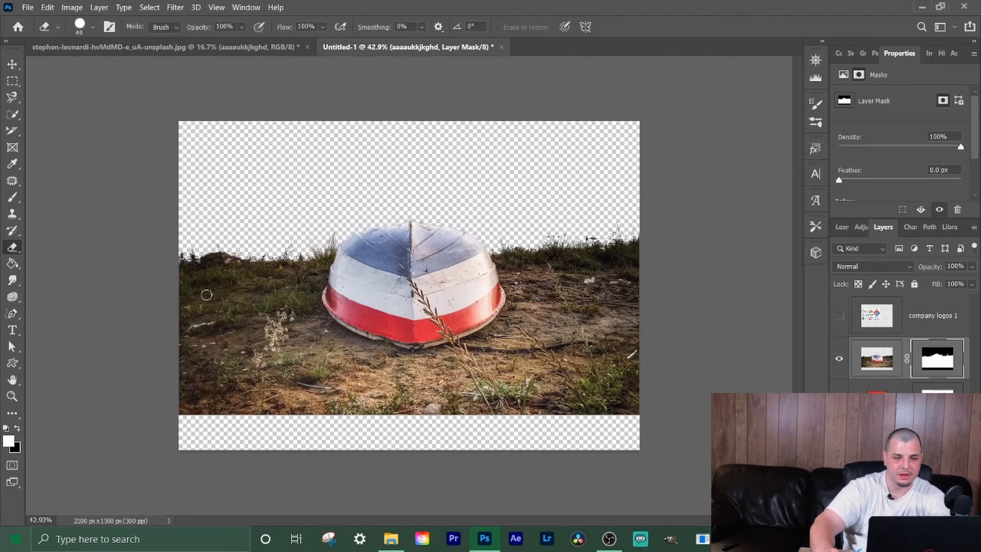
key("backslash")
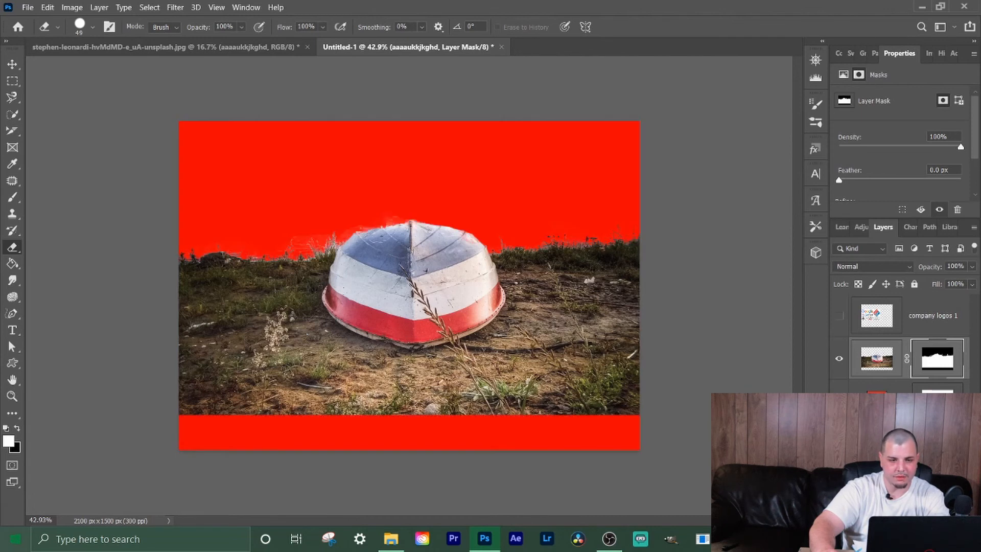